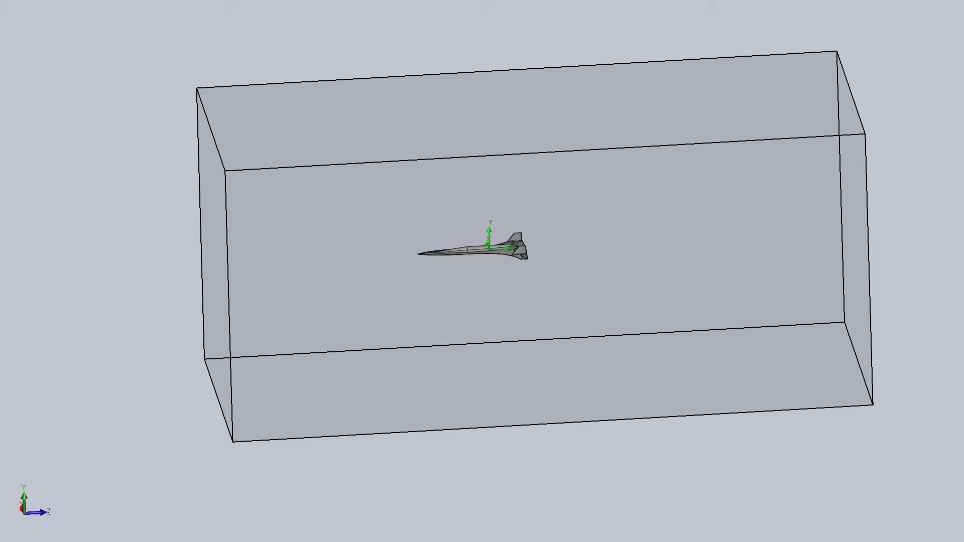
Show the cylindrical tunnel body around the aircraft, left transparent and deselected
{"action": "mouse_move", "coordinate": [824, 15]}
{"action": "middle_mouse_down"}
{"action": "mouse_move", "coordinate": [730, 213]}
{"action": "mouse_move", "coordinate": [547, 289]}
{"action": "mouse_move", "coordinate": [460, 246]}
{"action": "middle_mouse_up"}
{"action": "scroll", "coordinate": [460, 246], "scroll_direction": "down", "scroll_amount": 2}
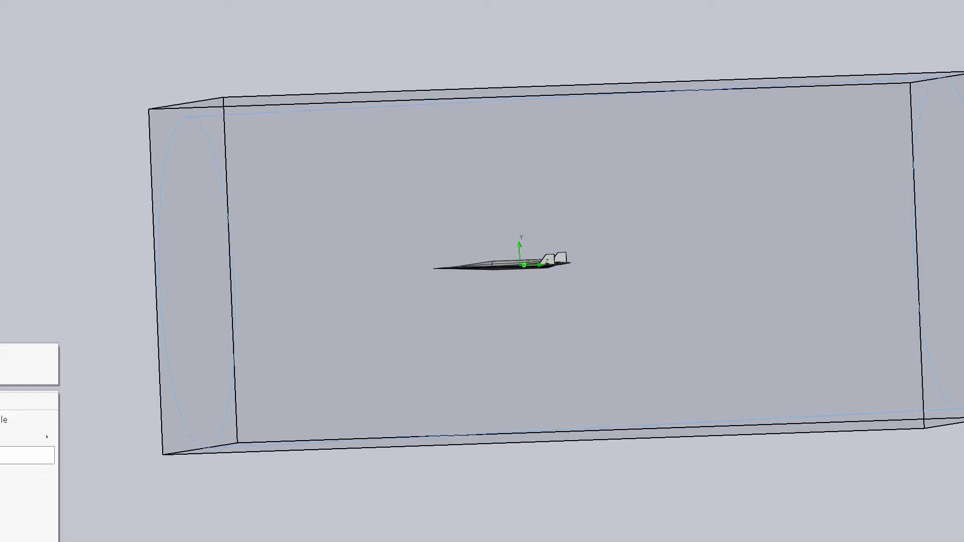
{"action": "left_click", "coordinate": [5, 404]}
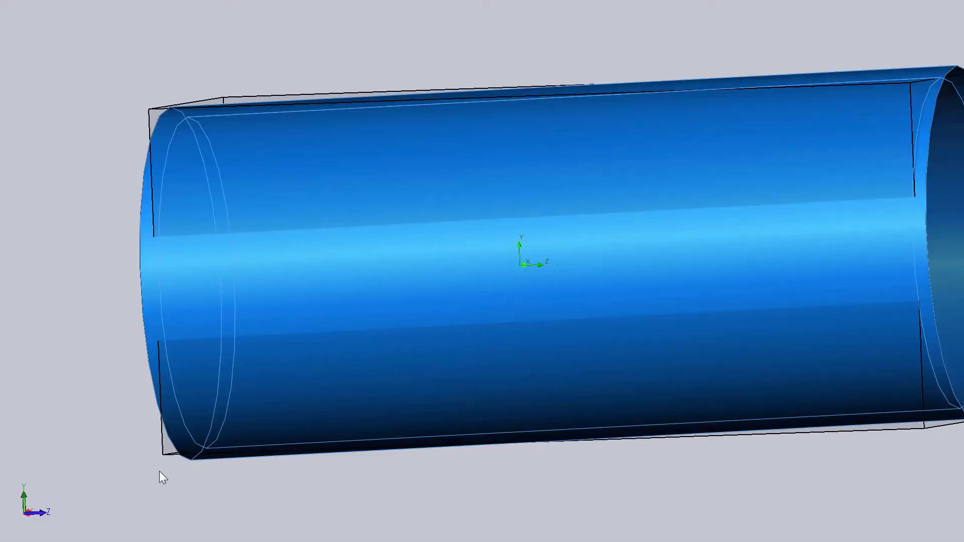
{"action": "left_click", "coordinate": [159, 472]}
Snap to a side view so the cylinder and domain box are seen square-on
{"action": "scroll", "coordinate": [323, 146], "scroll_direction": "up", "scroll_amount": 3}
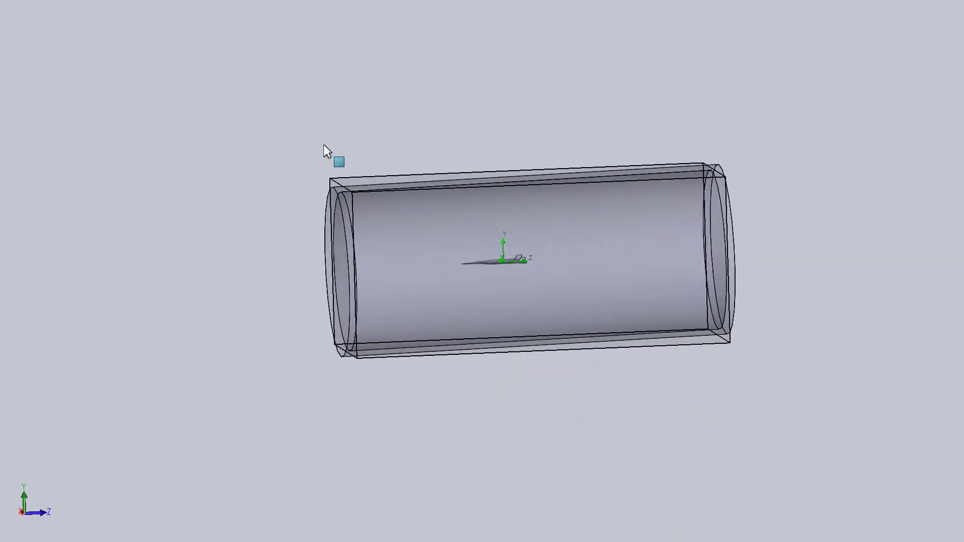
{"action": "middle_click_drag", "start_coordinate": [323, 151], "coordinate": [305, 136]}
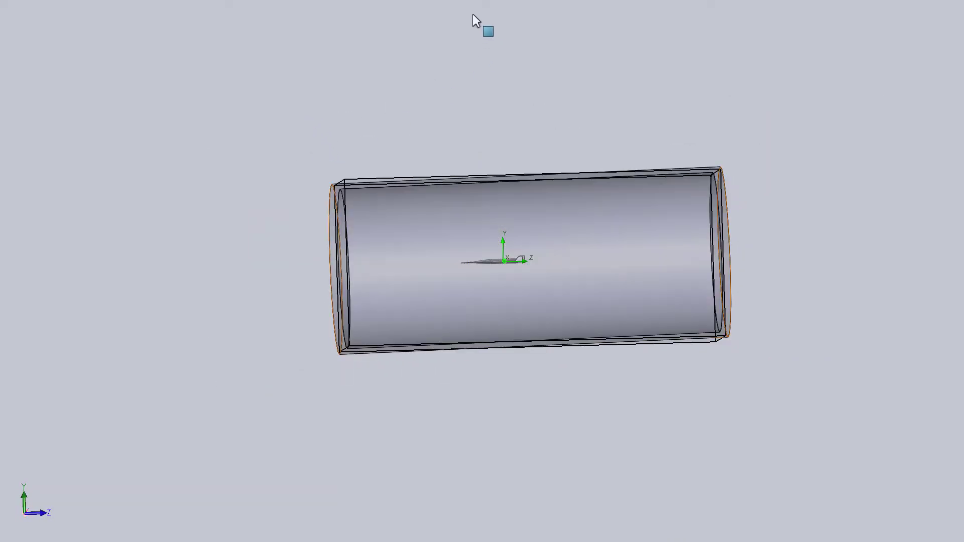
{"action": "key", "text": "space"}
{"action": "left_click", "coordinate": [465, 67]}
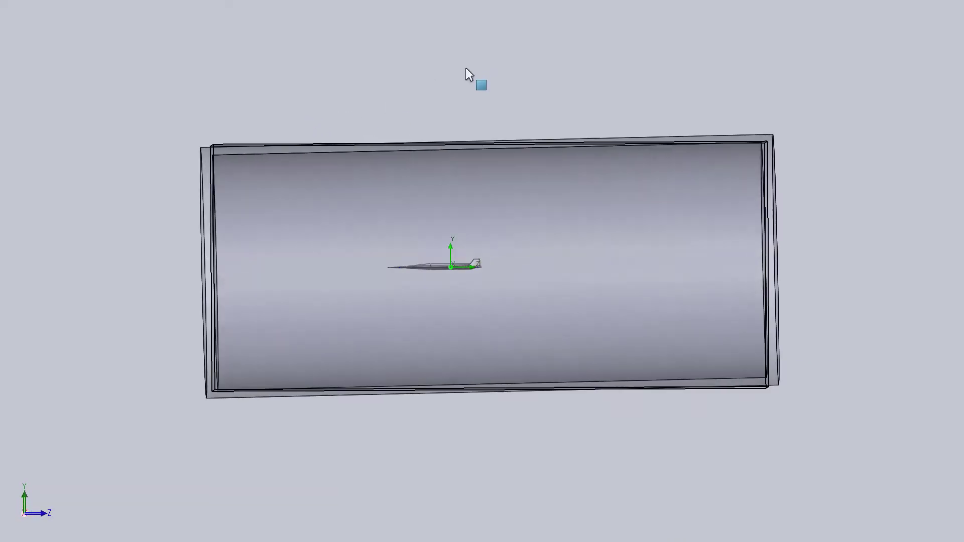
{"action": "middle_click_drag", "start_coordinate": [467, 78], "coordinate": [460, 137]}
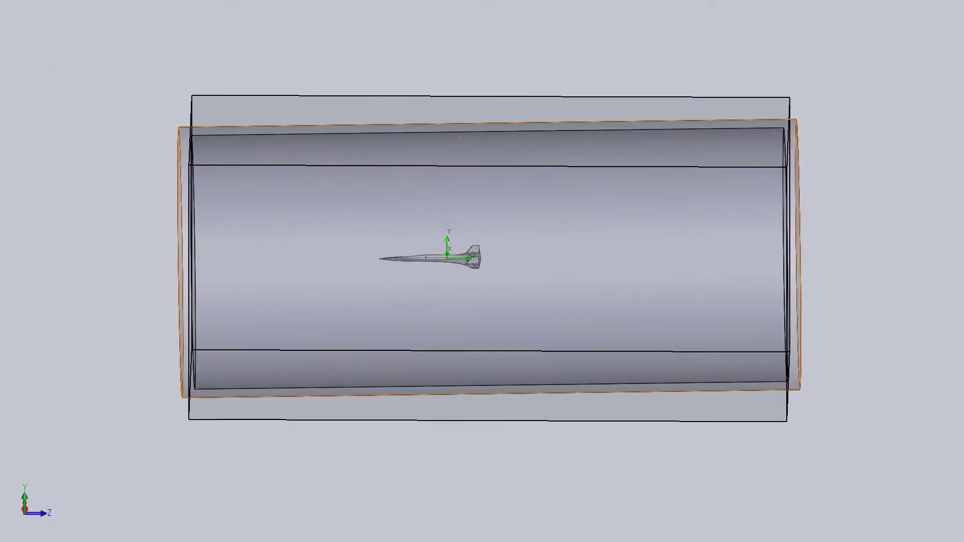
Measure between the cylinder's left and right end edges (Mittelpunktabstand 700000 mm), then close Measure
{"action": "key", "text": "m"}
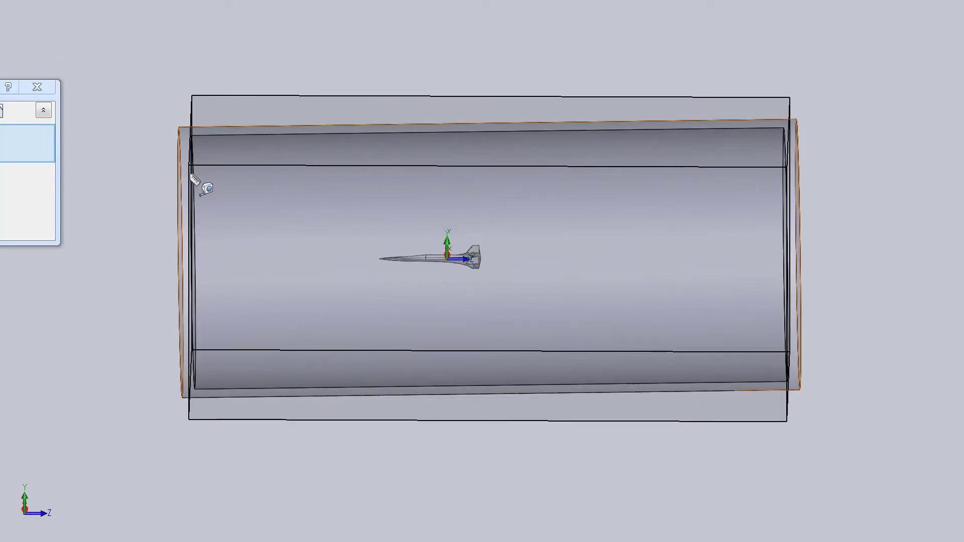
{"action": "left_click", "coordinate": [192, 177]}
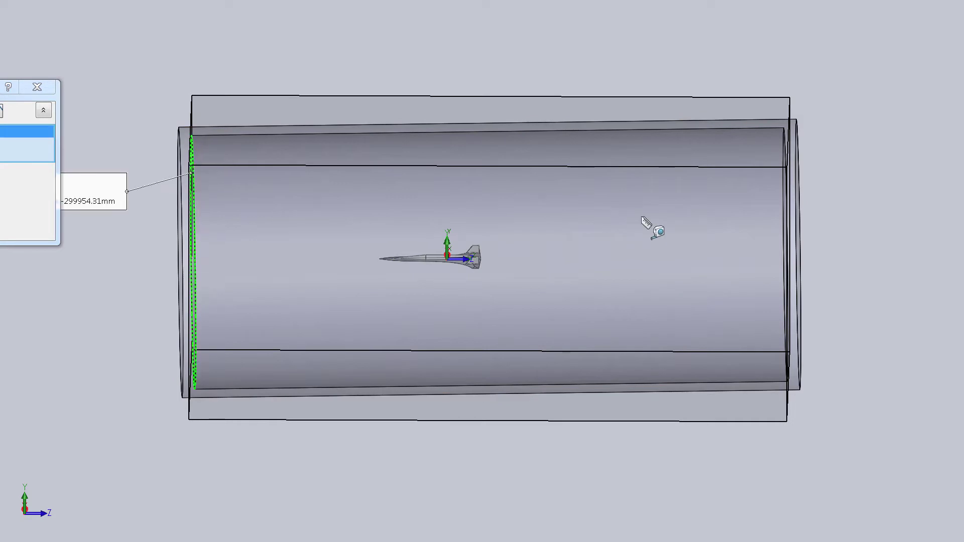
{"action": "left_click", "coordinate": [788, 206]}
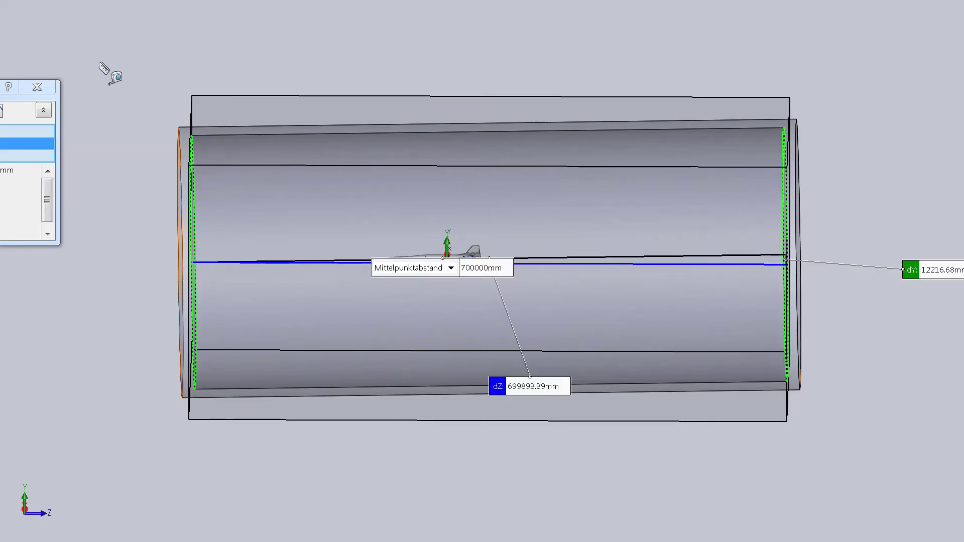
{"action": "left_click", "coordinate": [48, 89]}
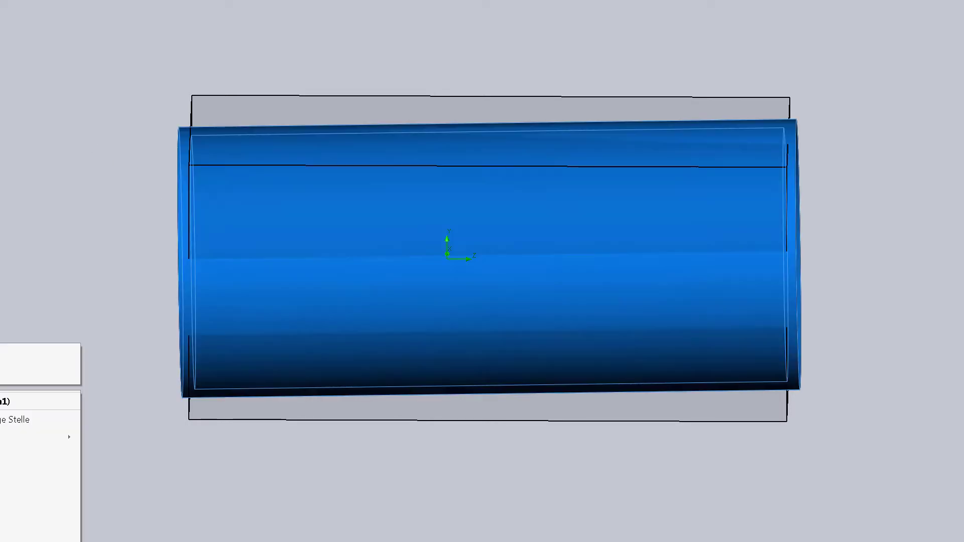
Hide the cylinder body to reveal the aircraft and zoom in
{"action": "right_click", "coordinate": [1, 392]}
{"action": "left_click", "coordinate": [5, 366]}
{"action": "scroll", "coordinate": [409, 279], "scroll_direction": "down", "scroll_amount": 5}
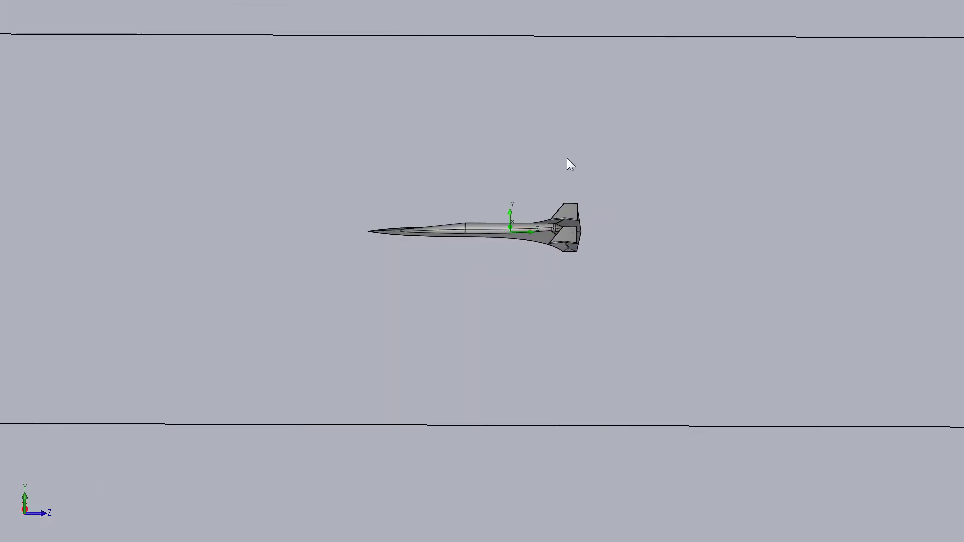
{"action": "scroll", "coordinate": [570, 161], "scroll_direction": "down", "scroll_amount": 5}
{"action": "scroll", "coordinate": [207, 367], "scroll_direction": "up", "scroll_amount": 3}
{"action": "scroll", "coordinate": [421, 330], "scroll_direction": "down", "scroll_amount": 3}
Orbit to a close, tilted view of the aircraft
{"action": "mouse_move", "coordinate": [420, 329]}
{"action": "middle_mouse_down"}
{"action": "mouse_move", "coordinate": [458, 506]}
{"action": "mouse_move", "coordinate": [451, 82]}
{"action": "mouse_move", "coordinate": [484, 123]}
{"action": "mouse_move", "coordinate": [502, 181]}
{"action": "mouse_move", "coordinate": [640, 200]}
{"action": "mouse_move", "coordinate": [620, 312]}
{"action": "mouse_move", "coordinate": [444, 381]}
{"action": "mouse_move", "coordinate": [422, 131]}
{"action": "mouse_move", "coordinate": [385, 308]}
{"action": "mouse_move", "coordinate": [439, 418]}
{"action": "mouse_move", "coordinate": [501, 409]}
{"action": "middle_mouse_up"}
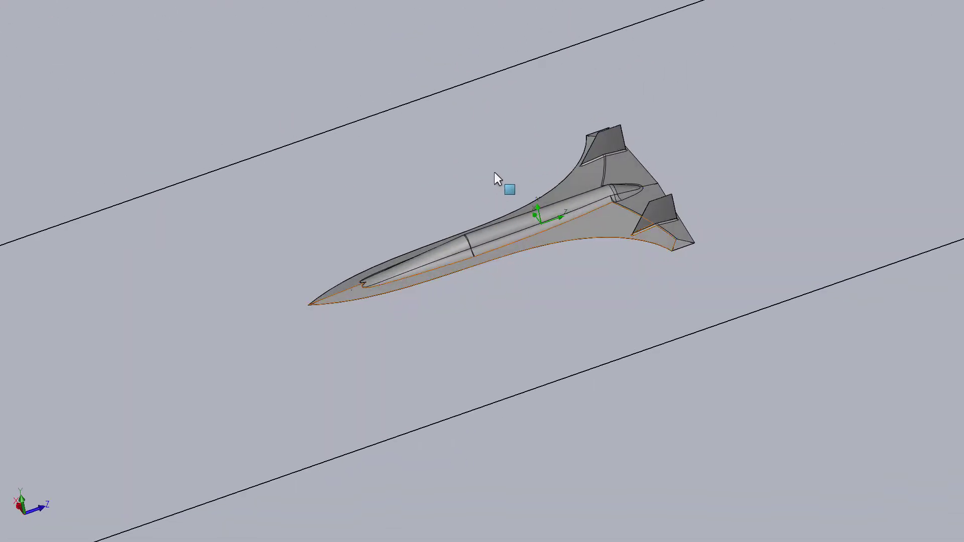
{"action": "scroll", "coordinate": [494, 191], "scroll_direction": "down", "scroll_amount": 2}
{"action": "mouse_move", "coordinate": [491, 197]}
{"action": "middle_mouse_down"}
{"action": "mouse_move", "coordinate": [508, 165]}
{"action": "mouse_move", "coordinate": [516, 181]}
{"action": "middle_mouse_up"}
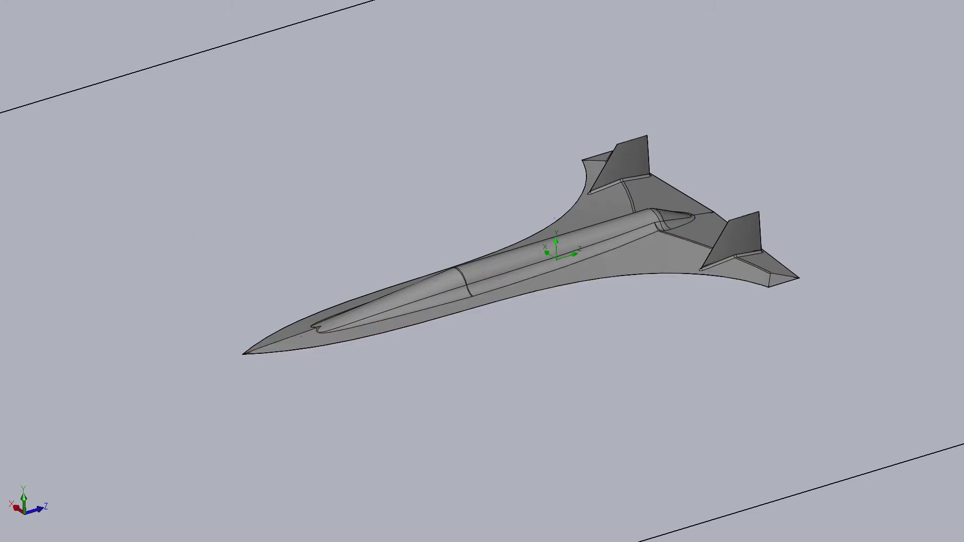
Measure the aircraft from nose tip to nacelle end (114844.07 mm), then close Measure
{"action": "left_click", "coordinate": [243, 355]}
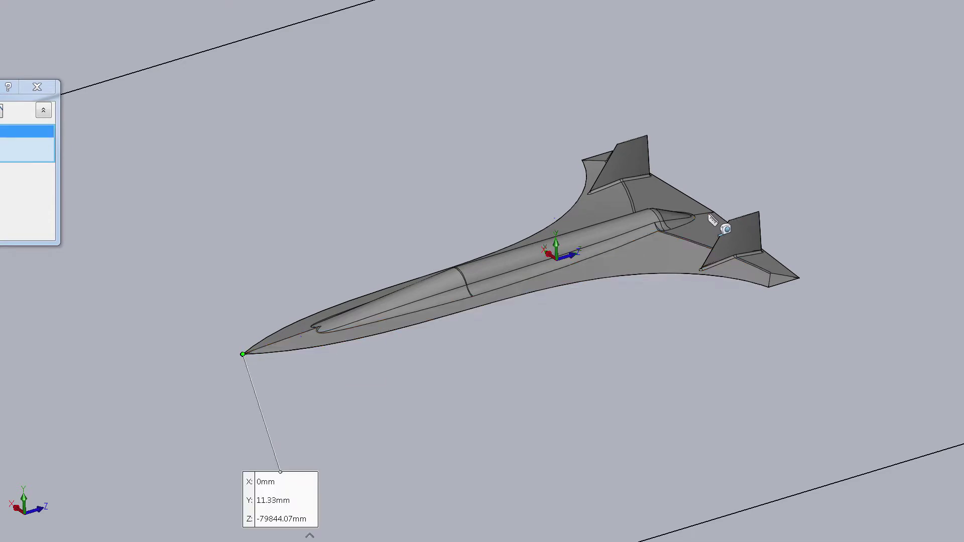
{"action": "left_click", "coordinate": [715, 215]}
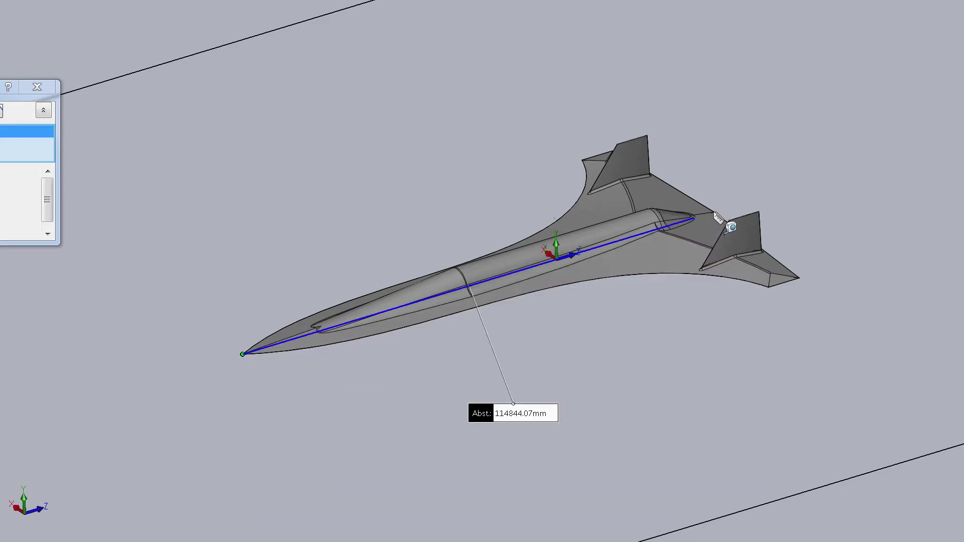
{"action": "middle_click_drag", "start_coordinate": [747, 192], "coordinate": [849, 306]}
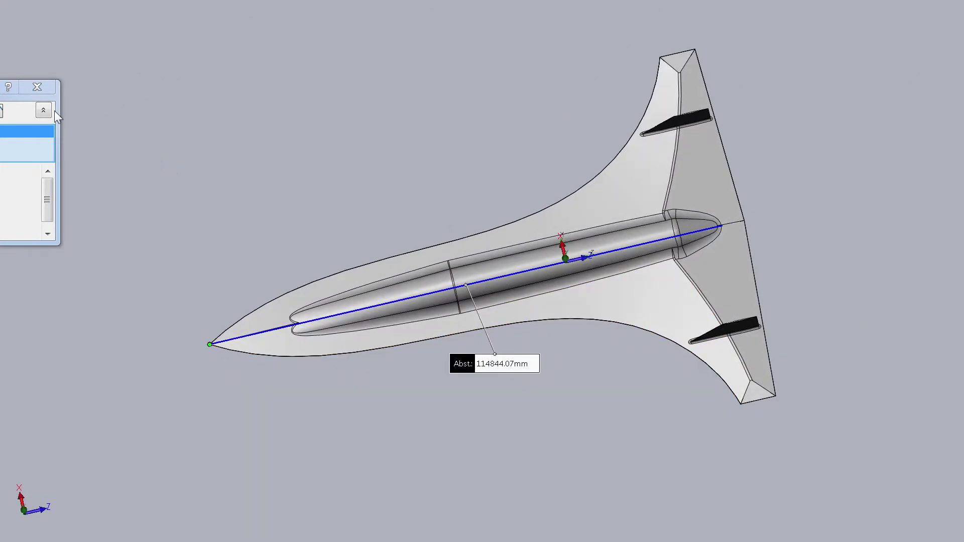
{"action": "left_click", "coordinate": [36, 87]}
{"action": "mouse_move", "coordinate": [200, 155]}
{"action": "middle_mouse_down"}
{"action": "mouse_move", "coordinate": [287, 179]}
{"action": "mouse_move", "coordinate": [259, 95]}
{"action": "middle_mouse_up"}
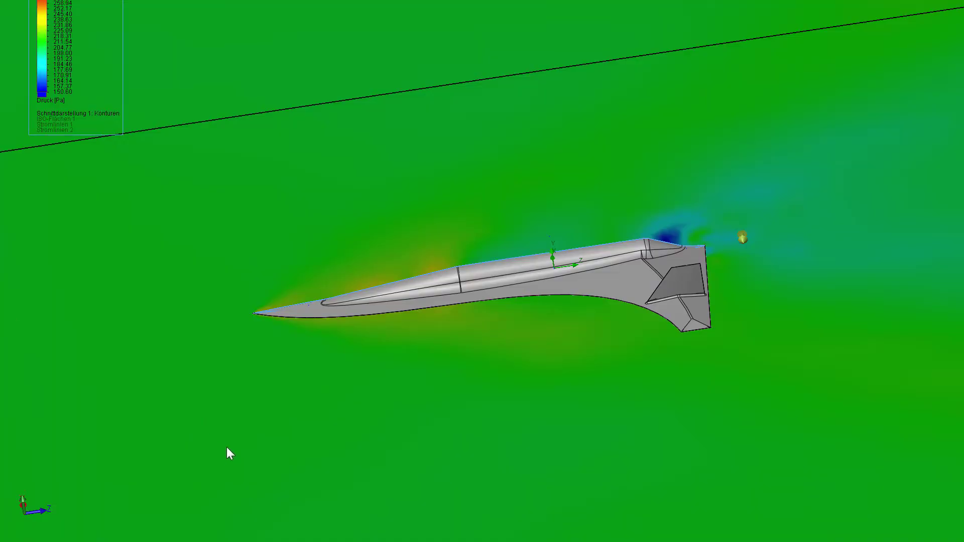
Orbit to a near side view of the pressure cut plot and zoom to fit the domain
{"action": "mouse_move", "coordinate": [233, 422]}
{"action": "middle_mouse_down"}
{"action": "mouse_move", "coordinate": [248, 294]}
{"action": "mouse_move", "coordinate": [243, 370]}
{"action": "middle_mouse_up"}
{"action": "scroll", "coordinate": [422, 316], "scroll_direction": "down", "scroll_amount": 3}
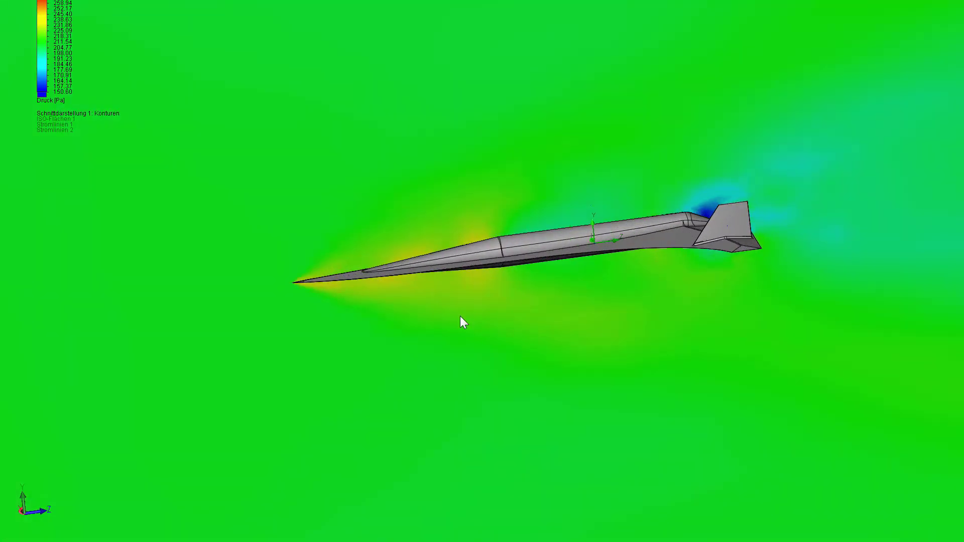
{"action": "mouse_move", "coordinate": [461, 317]}
{"action": "middle_mouse_down"}
{"action": "mouse_move", "coordinate": [437, 306]}
{"action": "mouse_move", "coordinate": [473, 399]}
{"action": "mouse_move", "coordinate": [465, 308]}
{"action": "middle_mouse_up"}
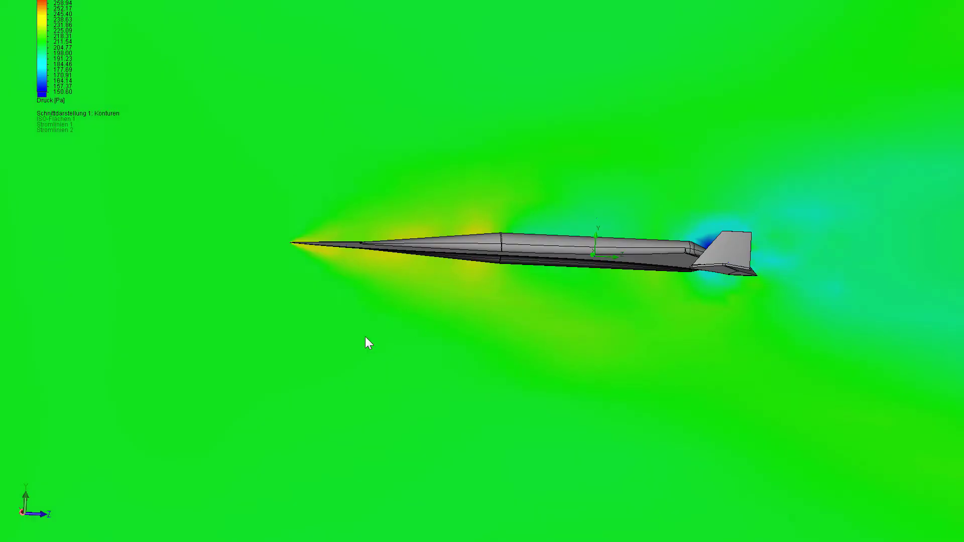
{"action": "key", "text": "f"}
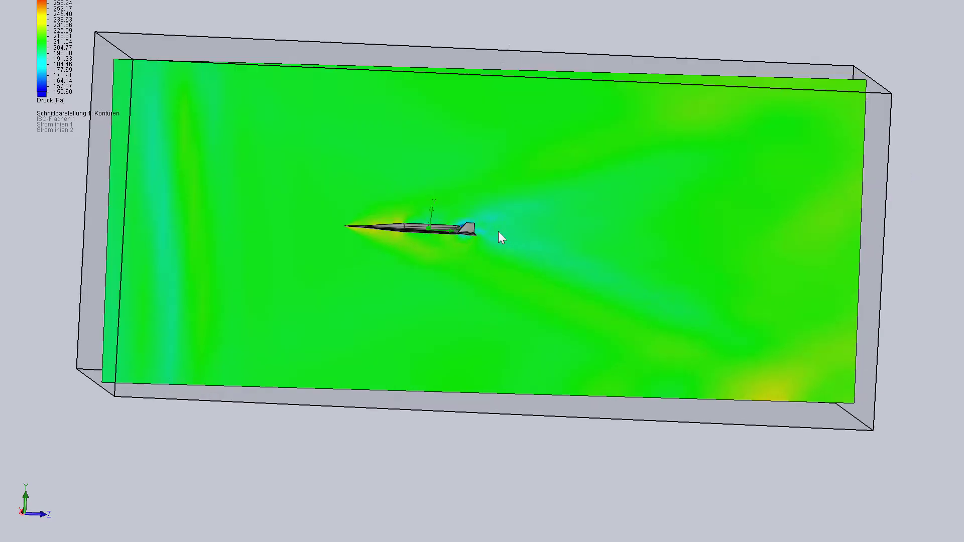
Edit the cut plot via the legend to show Geschwindigkeit, then Temperatur (about 2800–4190 K)
{"action": "mouse_move", "coordinate": [383, 158]}
{"action": "middle_mouse_down"}
{"action": "mouse_move", "coordinate": [258, 183]}
{"action": "mouse_move", "coordinate": [248, 177]}
{"action": "middle_mouse_up"}
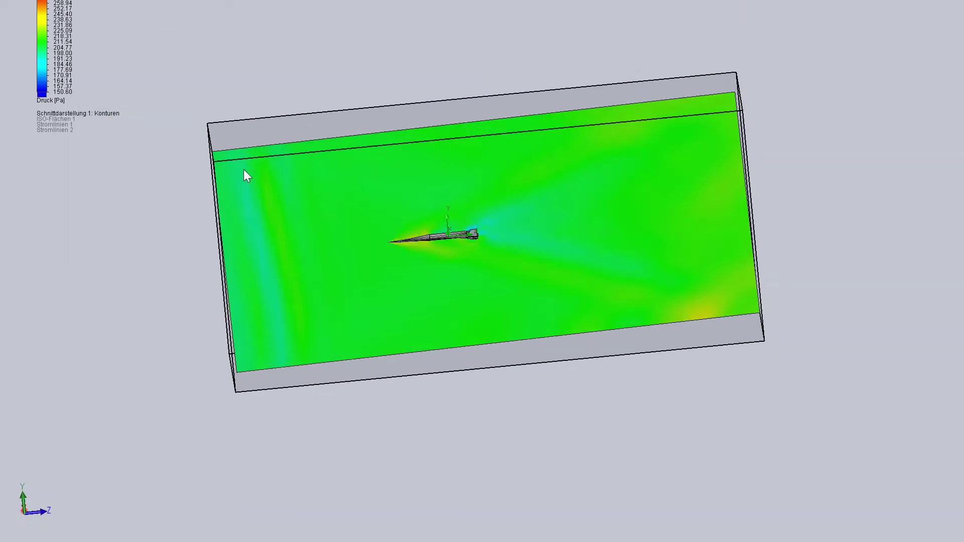
{"action": "right_click", "coordinate": [32, 44]}
{"action": "key", "text": "Escape"}
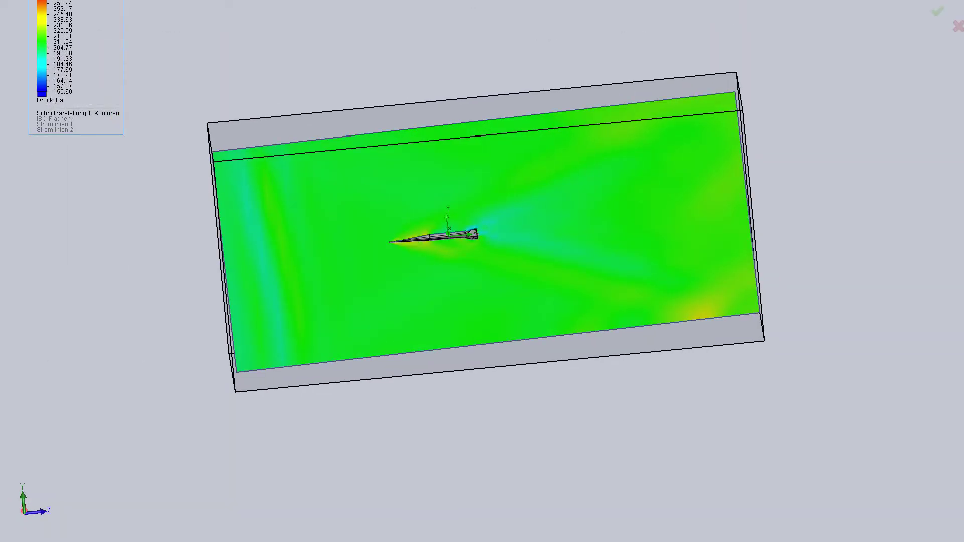
{"action": "scroll", "coordinate": [29, 57], "scroll_direction": "down", "scroll_amount": 2}
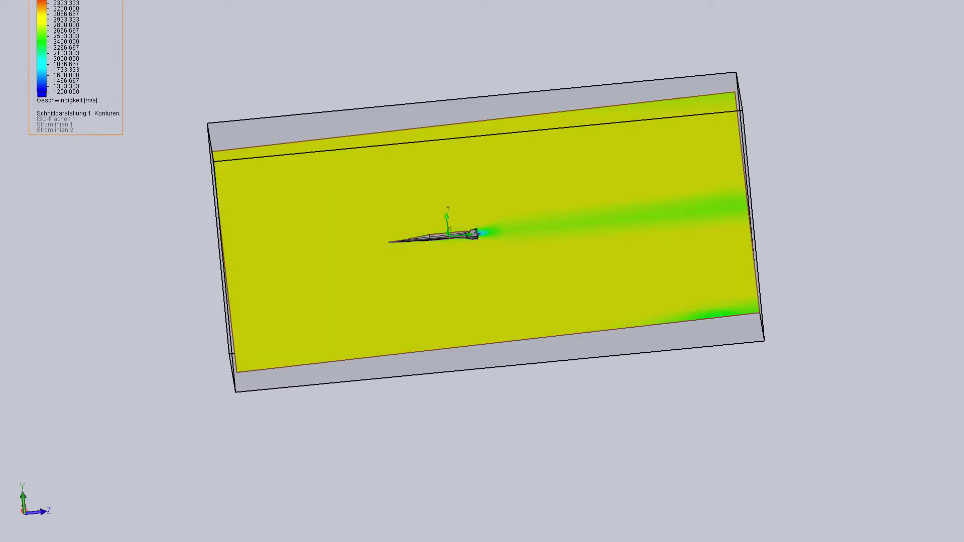
{"action": "right_click", "coordinate": [46, 49]}
{"action": "left_click", "coordinate": [93, 53]}
{"action": "scroll", "coordinate": [30, 61], "scroll_direction": "down", "scroll_amount": 1}
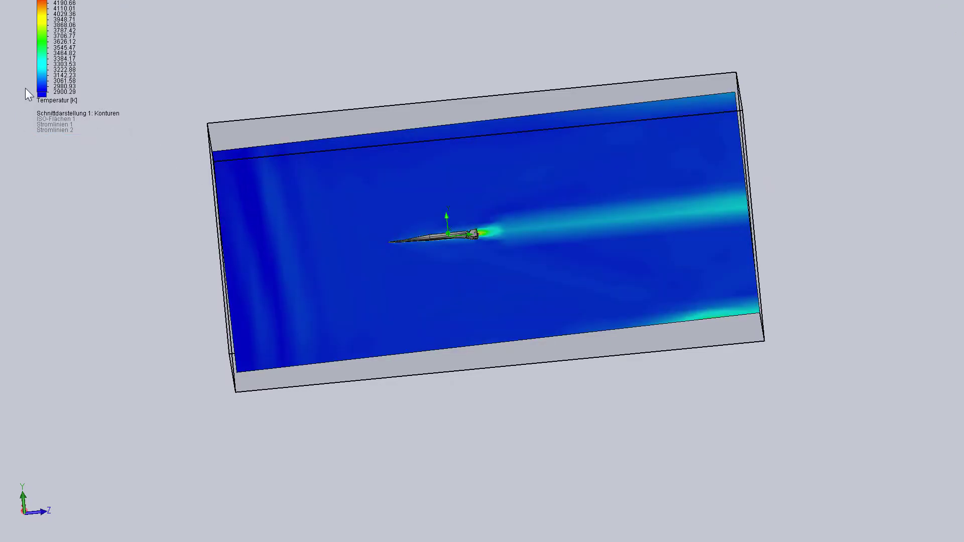
Switch the cut plot parameter to Dichte (fluid density) and confirm
{"action": "right_click", "coordinate": [47, 67]}
{"action": "left_click", "coordinate": [36, 113]}
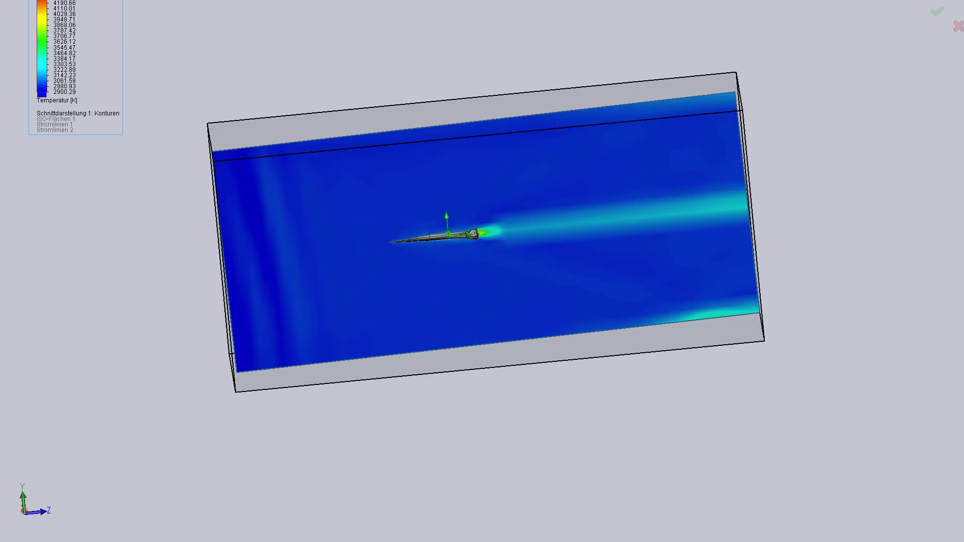
{"action": "key", "text": "Return"}
Change the cut plot back to Druck, rescaled to about 151–259 Pa
{"action": "right_click", "coordinate": [42, 41]}
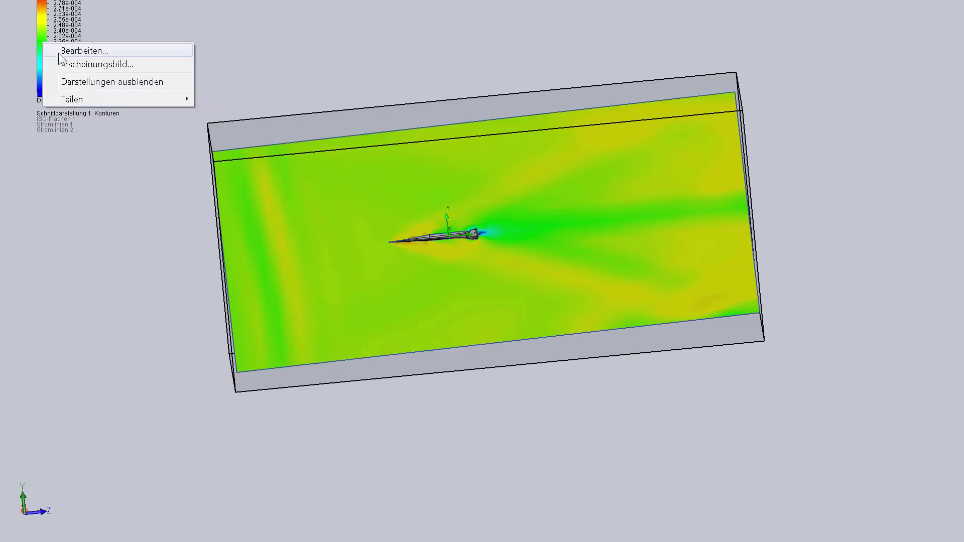
{"action": "left_click", "coordinate": [58, 51]}
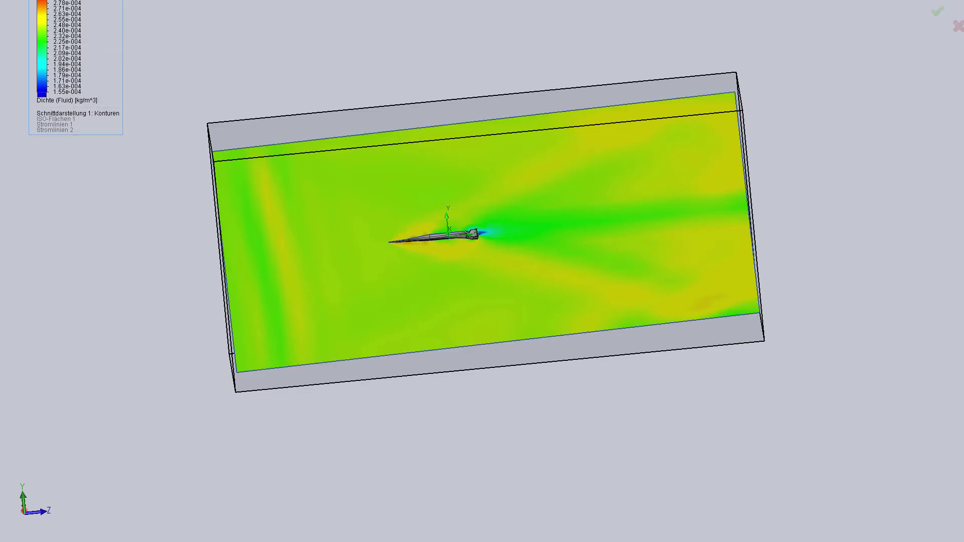
{"action": "scroll", "coordinate": [474, 231], "scroll_direction": "down", "scroll_amount": 5}
Zoom in and orbit slightly around the aircraft and its pressure cut plot
{"action": "scroll", "coordinate": [417, 229], "scroll_direction": "down", "scroll_amount": 2}
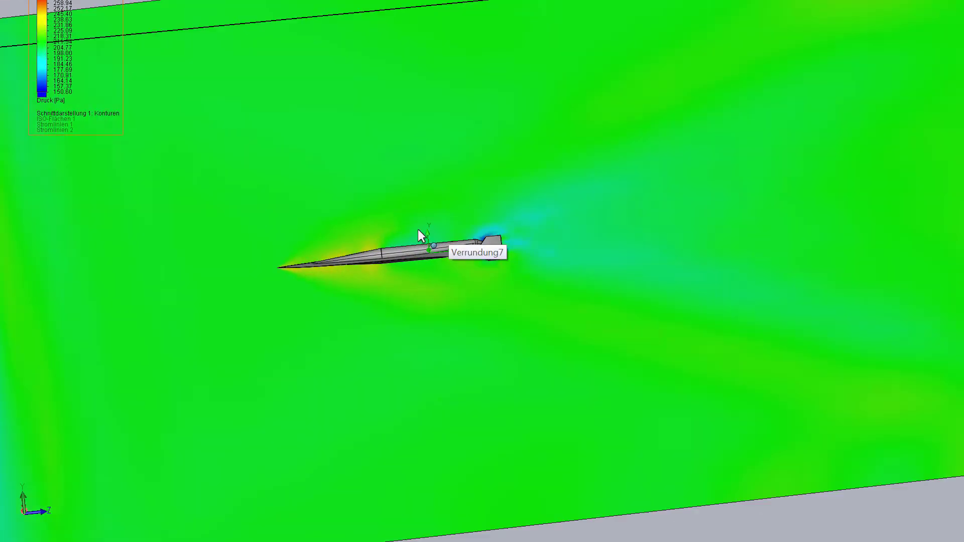
{"action": "mouse_move", "coordinate": [418, 229]}
{"action": "middle_mouse_down"}
{"action": "mouse_move", "coordinate": [417, 339]}
{"action": "mouse_move", "coordinate": [420, 301]}
{"action": "middle_mouse_up"}
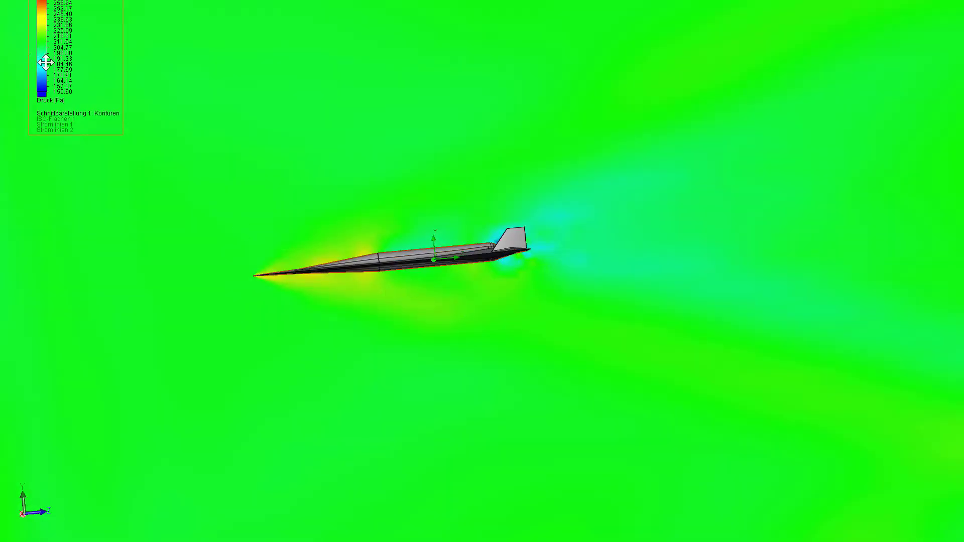
{"action": "scroll", "coordinate": [421, 226], "scroll_direction": "down", "scroll_amount": 3}
{"action": "middle_click_drag", "start_coordinate": [426, 254], "coordinate": [433, 325]}
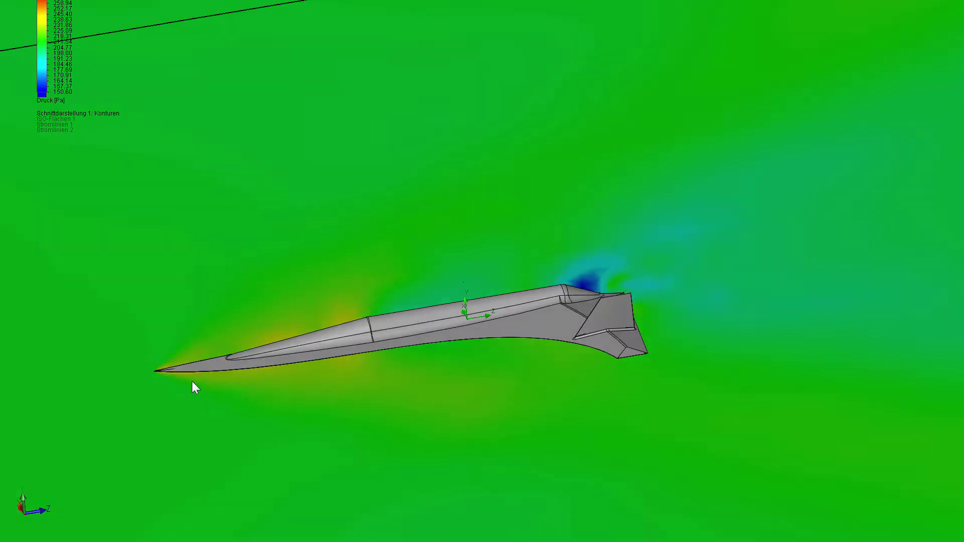
{"action": "scroll", "coordinate": [216, 377], "scroll_direction": "down", "scroll_amount": 3}
{"action": "scroll", "coordinate": [288, 375], "scroll_direction": "down", "scroll_amount": 3}
{"action": "scroll", "coordinate": [342, 365], "scroll_direction": "up", "scroll_amount": 5}
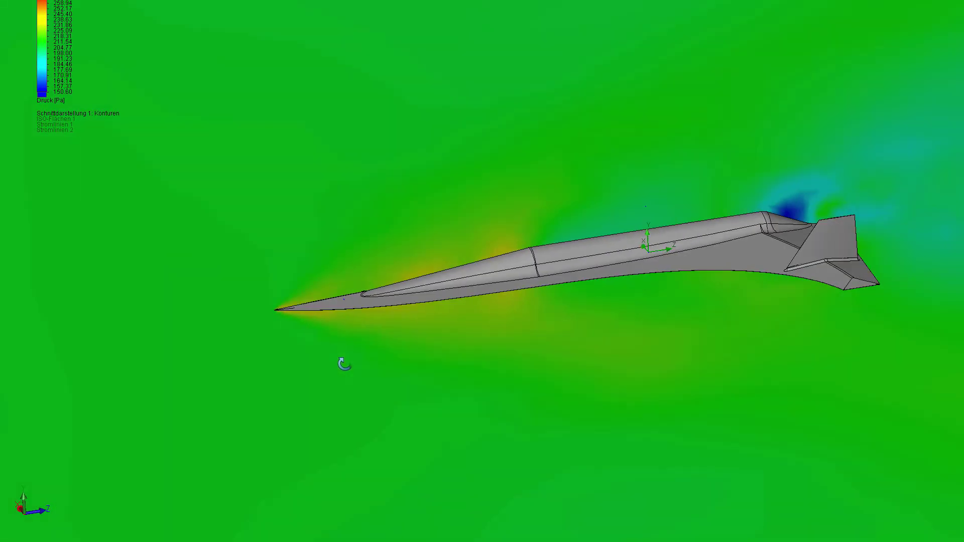
Turn the aircraft side-on and switch the cut plot to Geschwindigkeit via the legend
{"action": "mouse_move", "coordinate": [340, 365]}
{"action": "middle_mouse_down"}
{"action": "mouse_move", "coordinate": [307, 351]}
{"action": "mouse_move", "coordinate": [267, 355]}
{"action": "mouse_move", "coordinate": [293, 314]}
{"action": "mouse_move", "coordinate": [305, 355]}
{"action": "middle_mouse_up"}
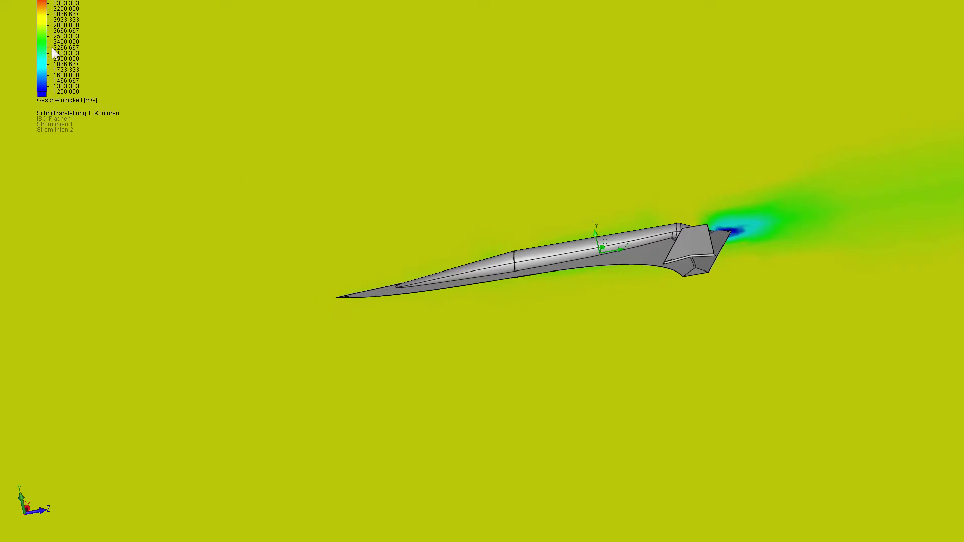
{"action": "mouse_move", "coordinate": [122, 70]}
{"action": "middle_mouse_down"}
{"action": "mouse_move", "coordinate": [222, 79]}
{"action": "mouse_move", "coordinate": [228, 41]}
{"action": "mouse_move", "coordinate": [180, 104]}
{"action": "middle_mouse_up"}
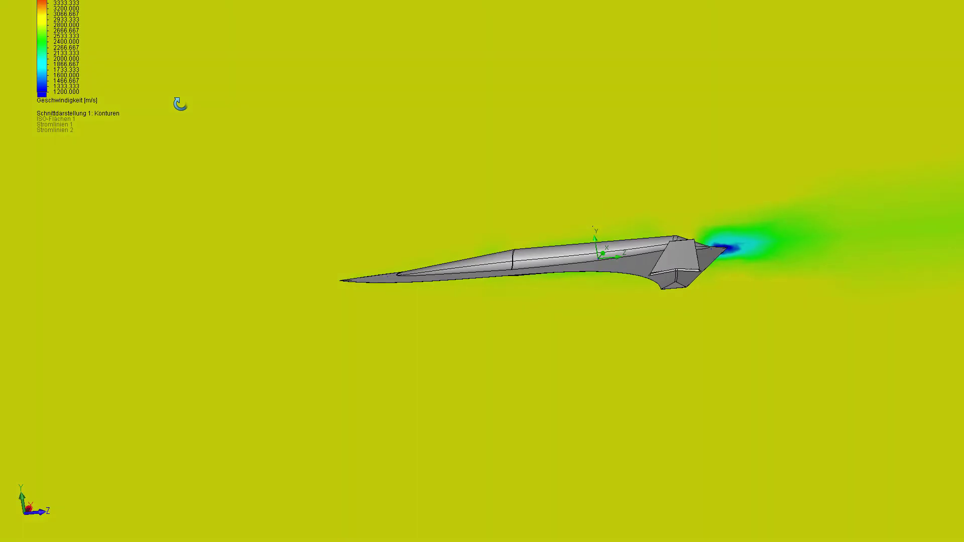
{"action": "right_click", "coordinate": [41, 53]}
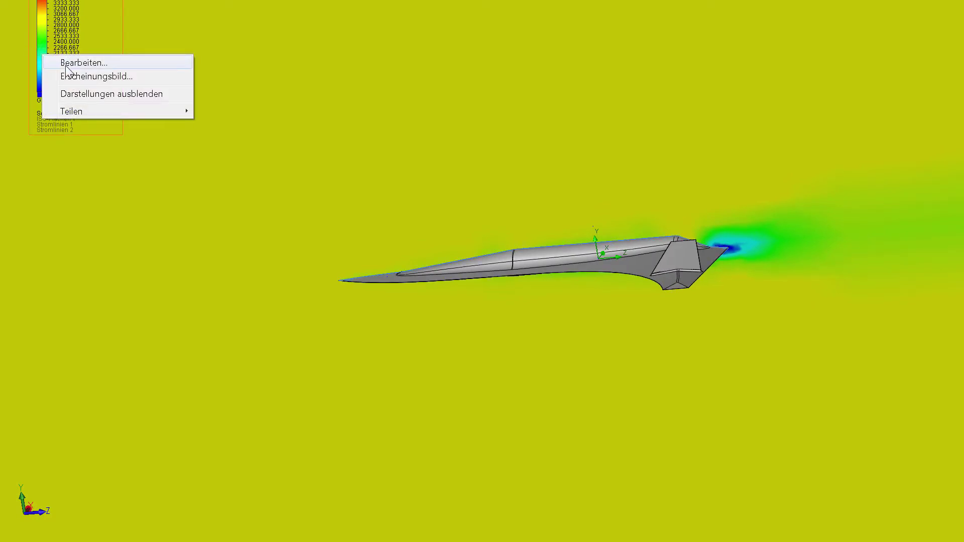
Switch the cut plot back to Temperatur through the legend's Bearbeiten… dialog
{"action": "left_click", "coordinate": [67, 64]}
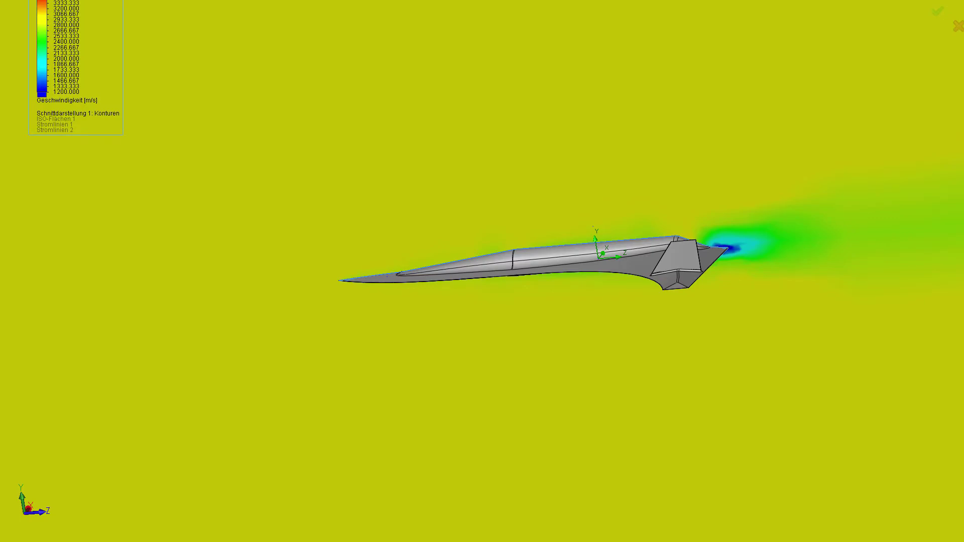
{"action": "key", "text": "Return"}
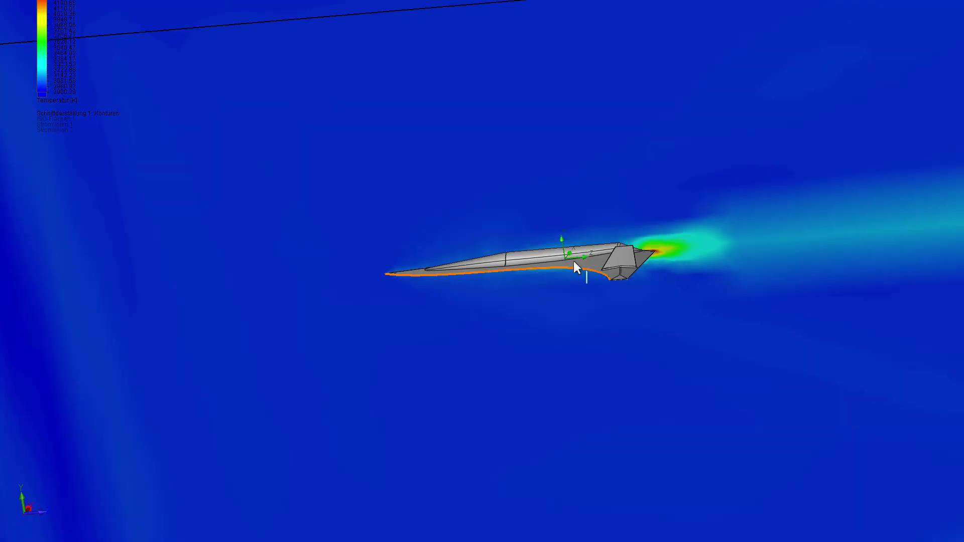
{"action": "right_click", "coordinate": [39, 57]}
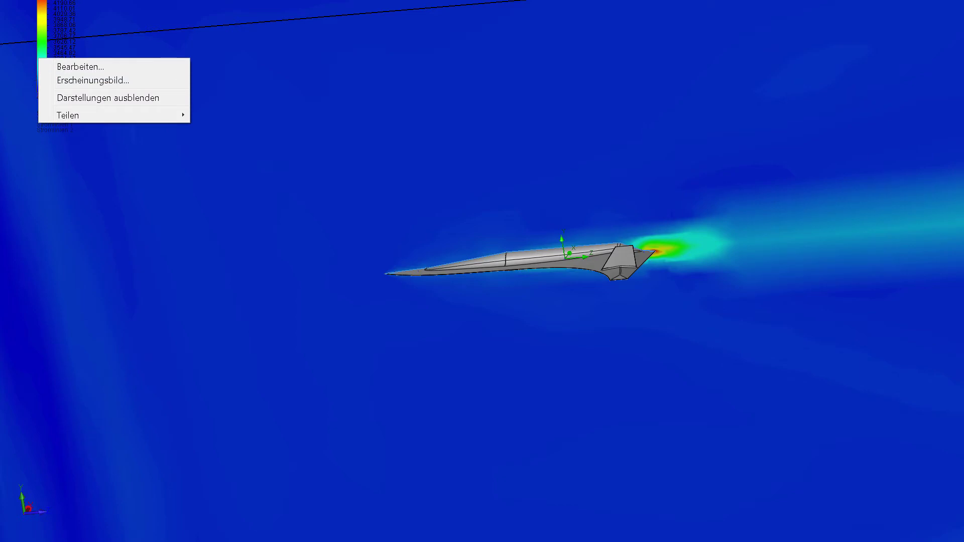
{"action": "key", "text": "Escape"}
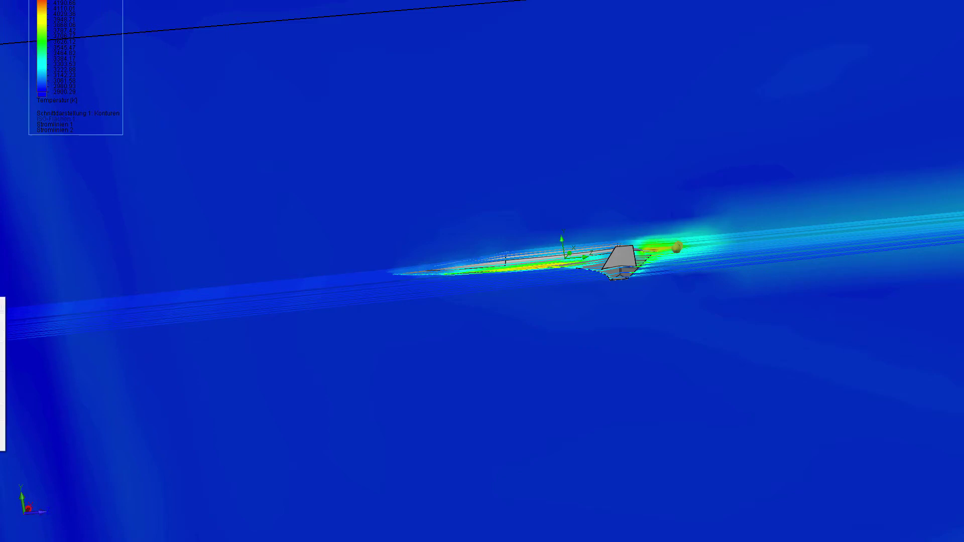
Hide Schnittdarstellung 1 and orbit around the aircraft's streamlines
{"action": "left_click", "coordinate": [3, 337]}
{"action": "mouse_move", "coordinate": [422, 346]}
{"action": "middle_mouse_down"}
{"action": "mouse_move", "coordinate": [587, 355]}
{"action": "mouse_move", "coordinate": [567, 340]}
{"action": "middle_mouse_up"}
{"action": "scroll", "coordinate": [760, 254], "scroll_direction": "down", "scroll_amount": 3}
{"action": "scroll", "coordinate": [761, 254], "scroll_direction": "down", "scroll_amount": 2}
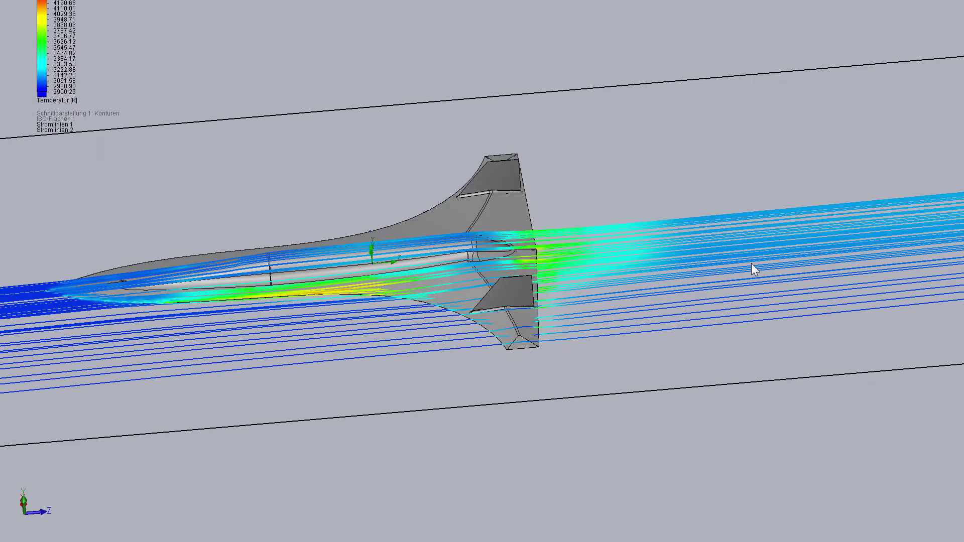
Colour the streamlines by Druck (about 151–259 Pa) and view the aircraft from below
{"action": "right_click", "coordinate": [55, 54]}
{"action": "left_click", "coordinate": [56, 54]}
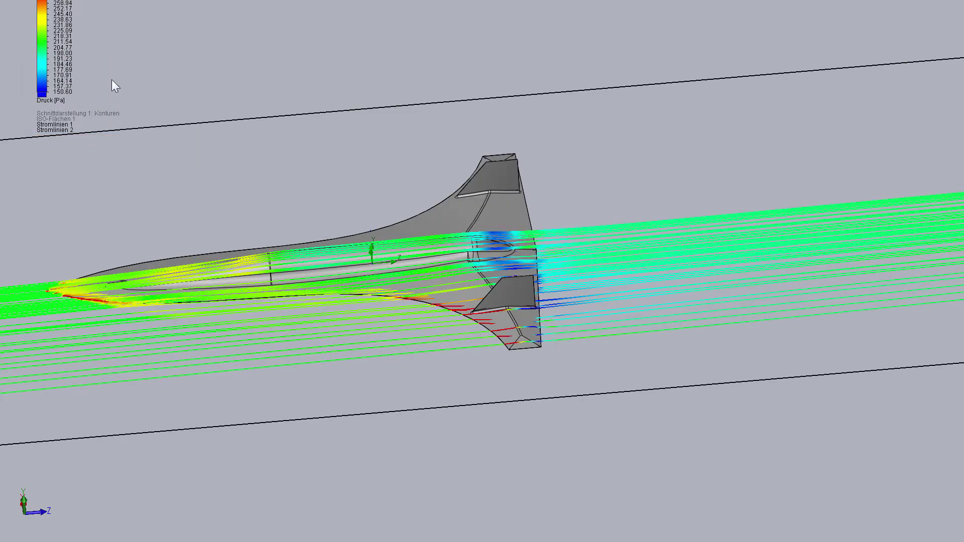
{"action": "scroll", "coordinate": [224, 103], "scroll_direction": "up", "scroll_amount": 1}
{"action": "scroll", "coordinate": [234, 108], "scroll_direction": "up", "scroll_amount": 3}
{"action": "scroll", "coordinate": [302, 215], "scroll_direction": "down", "scroll_amount": 3}
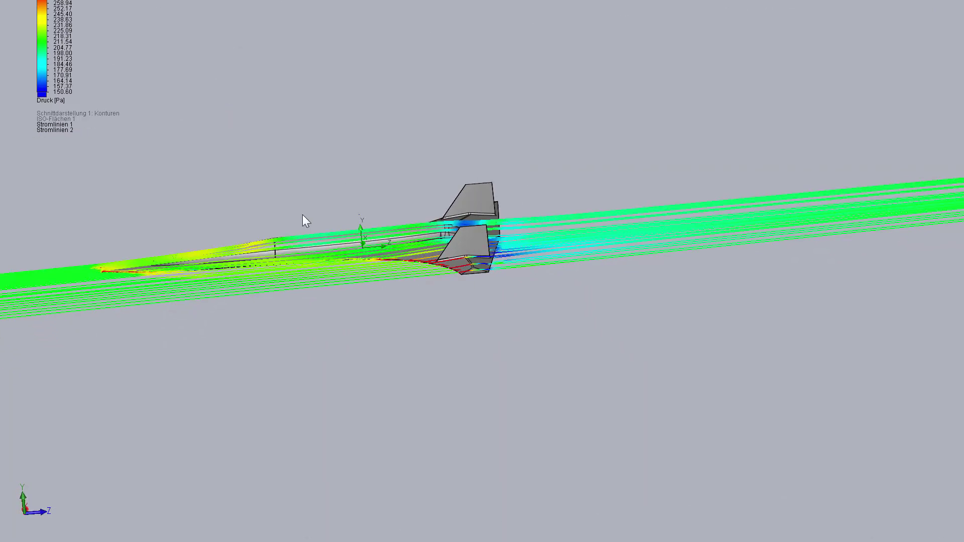
{"action": "scroll", "coordinate": [309, 217], "scroll_direction": "up", "scroll_amount": 2}
{"action": "scroll", "coordinate": [396, 245], "scroll_direction": "down", "scroll_amount": 3}
{"action": "mouse_move", "coordinate": [396, 246]}
{"action": "middle_mouse_down"}
{"action": "mouse_move", "coordinate": [422, 497]}
{"action": "mouse_move", "coordinate": [407, 299]}
{"action": "mouse_move", "coordinate": [417, 28]}
{"action": "mouse_move", "coordinate": [441, 366]}
{"action": "mouse_move", "coordinate": [456, 400]}
{"action": "mouse_move", "coordinate": [487, 308]}
{"action": "mouse_move", "coordinate": [417, 60]}
{"action": "mouse_move", "coordinate": [417, 26]}
{"action": "mouse_move", "coordinate": [402, 159]}
{"action": "mouse_move", "coordinate": [276, 168]}
{"action": "mouse_move", "coordinate": [439, 168]}
{"action": "mouse_move", "coordinate": [456, 198]}
{"action": "middle_mouse_up"}
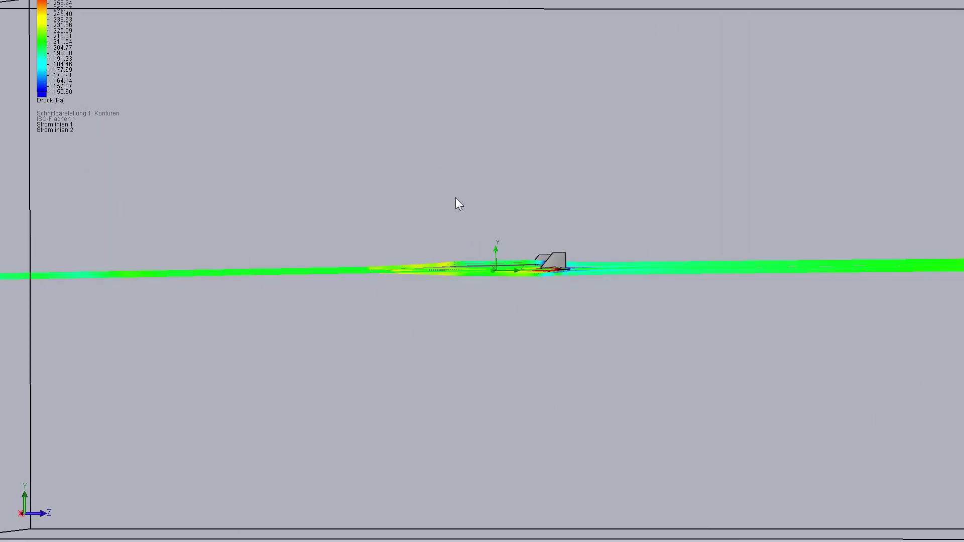
Recolour the streamlines by velocity (Geschwindigkeit) through the legend's Bearbeiten… option
{"action": "key", "text": "f"}
{"action": "scroll", "coordinate": [458, 206], "scroll_direction": "down", "scroll_amount": 5}
{"action": "mouse_move", "coordinate": [491, 348]}
{"action": "middle_mouse_down"}
{"action": "mouse_move", "coordinate": [491, 393]}
{"action": "mouse_move", "coordinate": [511, 369]}
{"action": "middle_mouse_up"}
{"action": "right_click", "coordinate": [52, 50]}
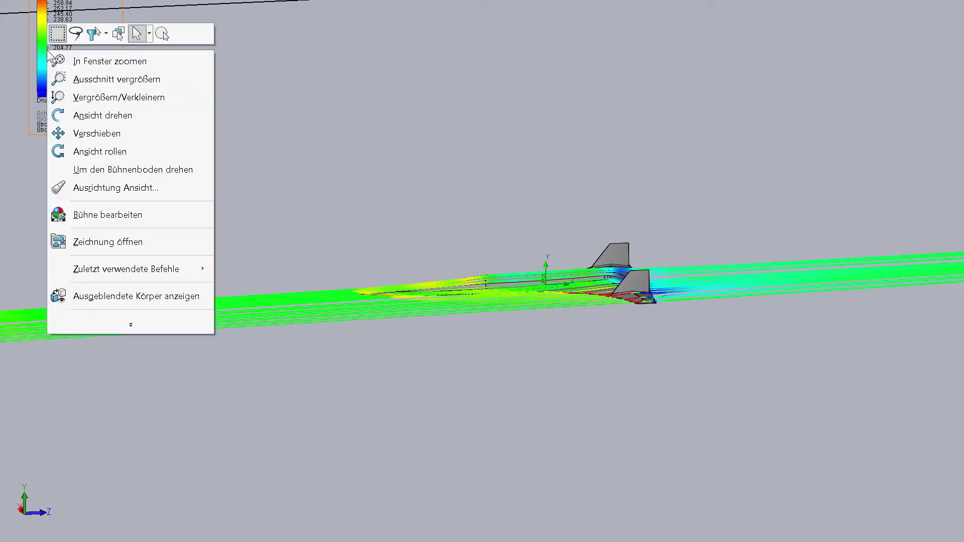
{"action": "right_click", "coordinate": [41, 64]}
{"action": "left_click", "coordinate": [75, 73]}
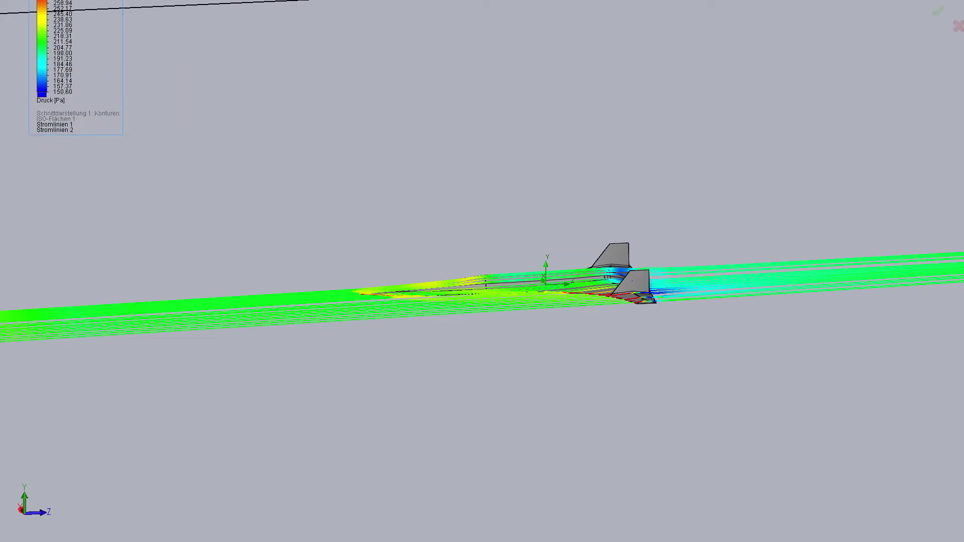
Orbit around the streamlines and return their colouring to temperature, about 2800–4190 K
{"action": "mouse_move", "coordinate": [411, 264]}
{"action": "middle_mouse_down"}
{"action": "mouse_move", "coordinate": [420, 318]}
{"action": "mouse_move", "coordinate": [409, 362]}
{"action": "mouse_move", "coordinate": [479, 362]}
{"action": "middle_mouse_up"}
{"action": "mouse_move", "coordinate": [480, 358]}
{"action": "middle_mouse_down"}
{"action": "mouse_move", "coordinate": [797, 282]}
{"action": "mouse_move", "coordinate": [701, 258]}
{"action": "middle_mouse_up"}
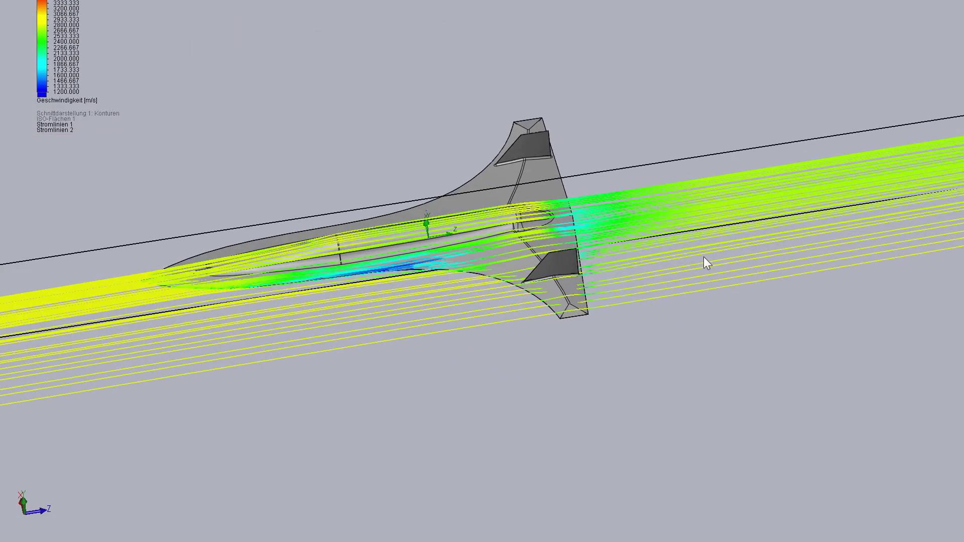
{"action": "scroll", "coordinate": [638, 239], "scroll_direction": "down", "scroll_amount": 3}
{"action": "scroll", "coordinate": [502, 269], "scroll_direction": "up", "scroll_amount": 4}
{"action": "mouse_move", "coordinate": [379, 294]}
{"action": "middle_mouse_down"}
{"action": "mouse_move", "coordinate": [344, 129]}
{"action": "mouse_move", "coordinate": [362, 134]}
{"action": "mouse_move", "coordinate": [380, 94]}
{"action": "mouse_move", "coordinate": [375, 24]}
{"action": "mouse_move", "coordinate": [331, 231]}
{"action": "mouse_move", "coordinate": [323, 252]}
{"action": "mouse_move", "coordinate": [312, 246]}
{"action": "middle_mouse_up"}
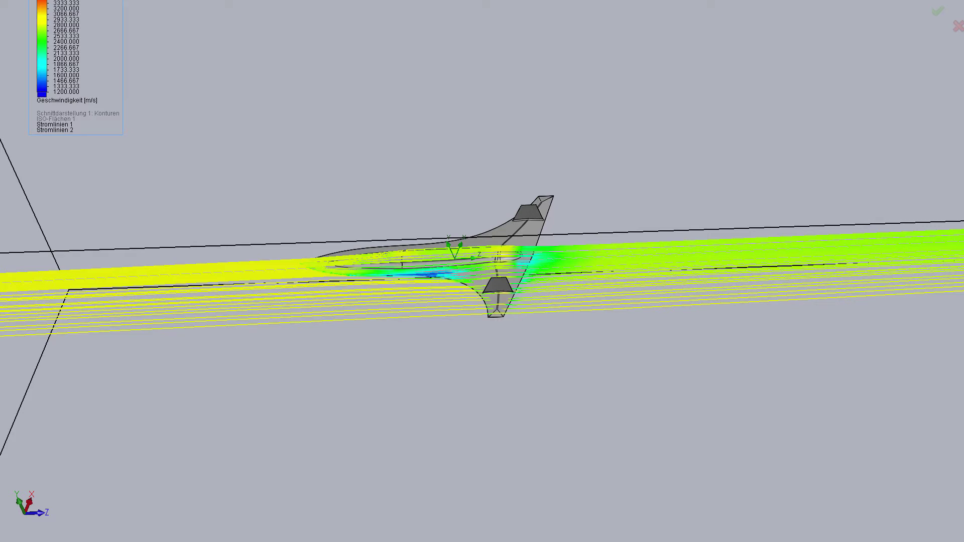
{"action": "middle_click_drag", "start_coordinate": [238, 205], "coordinate": [261, 153]}
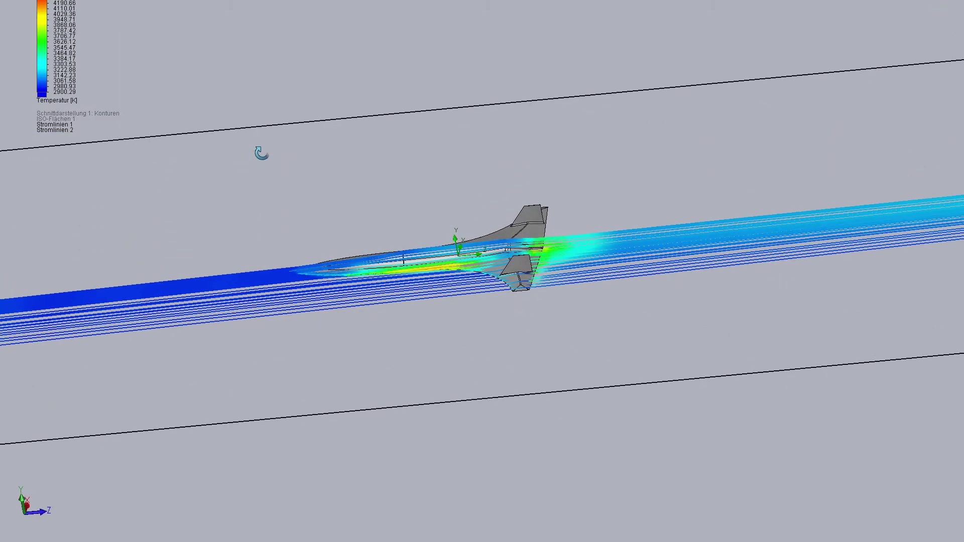
Set the streamline legend to Druck so streamlines show pressure, about 151–259 Pa
{"action": "scroll", "coordinate": [404, 275], "scroll_direction": "down", "scroll_amount": 3}
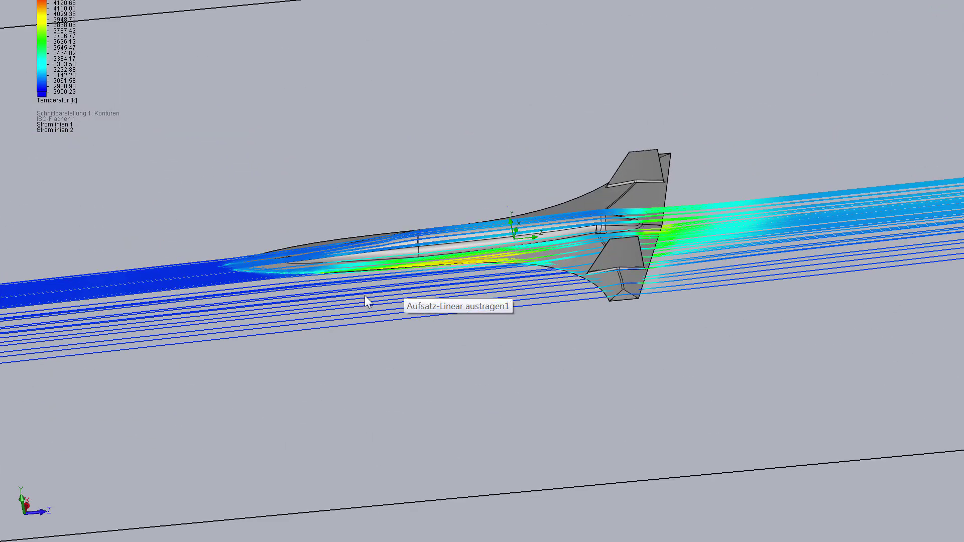
{"action": "mouse_move", "coordinate": [366, 300]}
{"action": "middle_mouse_down"}
{"action": "mouse_move", "coordinate": [343, 127]}
{"action": "mouse_move", "coordinate": [198, 136]}
{"action": "mouse_move", "coordinate": [233, 129]}
{"action": "mouse_move", "coordinate": [335, 183]}
{"action": "mouse_move", "coordinate": [345, 317]}
{"action": "mouse_move", "coordinate": [318, 286]}
{"action": "mouse_move", "coordinate": [346, 350]}
{"action": "mouse_move", "coordinate": [302, 394]}
{"action": "mouse_move", "coordinate": [338, 286]}
{"action": "mouse_move", "coordinate": [402, 361]}
{"action": "mouse_move", "coordinate": [369, 392]}
{"action": "mouse_move", "coordinate": [411, 330]}
{"action": "mouse_move", "coordinate": [418, 290]}
{"action": "mouse_move", "coordinate": [403, 207]}
{"action": "mouse_move", "coordinate": [437, 231]}
{"action": "mouse_move", "coordinate": [435, 218]}
{"action": "mouse_move", "coordinate": [433, 255]}
{"action": "mouse_move", "coordinate": [429, 67]}
{"action": "mouse_move", "coordinate": [426, 185]}
{"action": "mouse_move", "coordinate": [152, 105]}
{"action": "middle_mouse_up"}
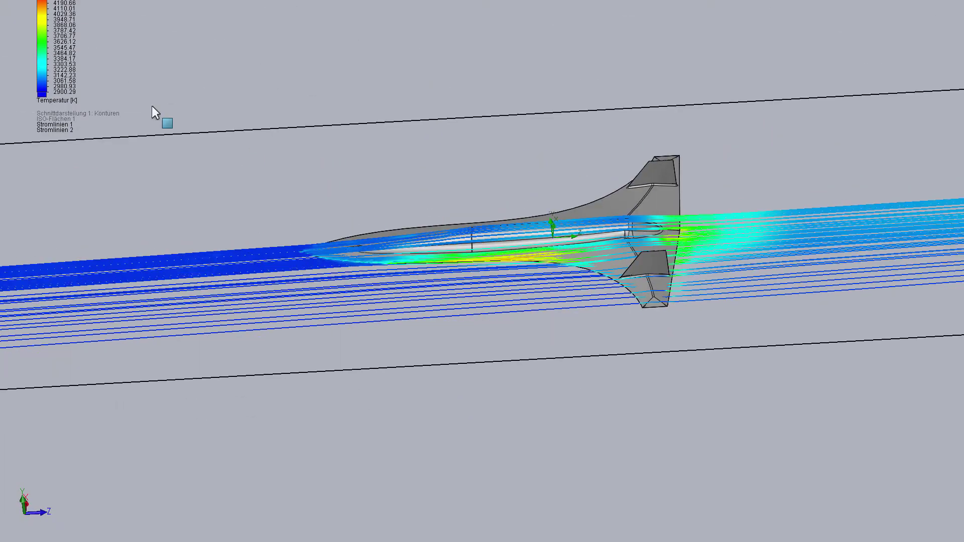
{"action": "mouse_move", "coordinate": [199, 137]}
{"action": "middle_mouse_down"}
{"action": "mouse_move", "coordinate": [305, 245]}
{"action": "mouse_move", "coordinate": [288, 345]}
{"action": "mouse_move", "coordinate": [342, 218]}
{"action": "mouse_move", "coordinate": [288, 101]}
{"action": "mouse_move", "coordinate": [325, 113]}
{"action": "mouse_move", "coordinate": [338, 138]}
{"action": "mouse_move", "coordinate": [74, 87]}
{"action": "middle_mouse_up"}
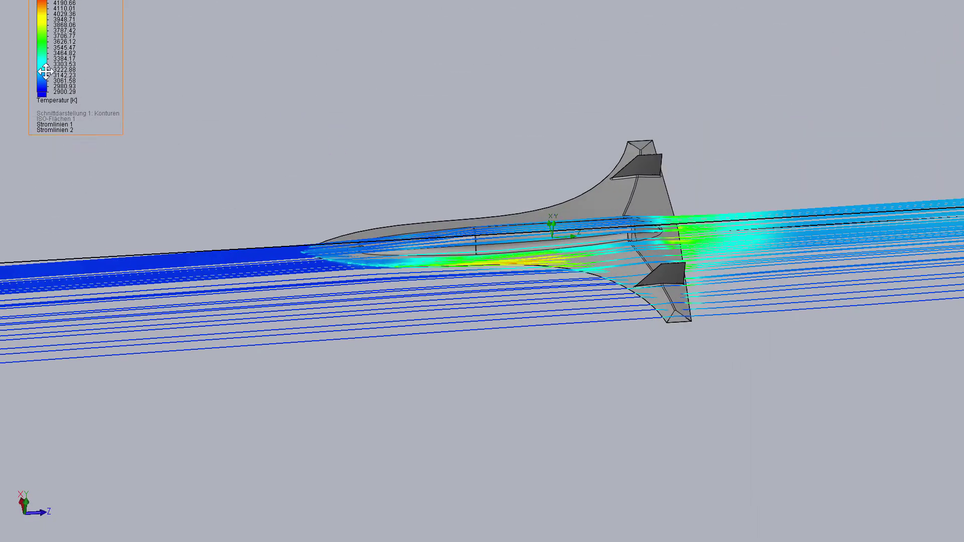
{"action": "right_click", "coordinate": [54, 77]}
{"action": "left_click", "coordinate": [55, 79]}
{"action": "mouse_move", "coordinate": [95, 136]}
{"action": "middle_mouse_down"}
{"action": "mouse_move", "coordinate": [222, 226]}
{"action": "mouse_move", "coordinate": [220, 269]}
{"action": "mouse_move", "coordinate": [194, 249]}
{"action": "mouse_move", "coordinate": [263, 264]}
{"action": "middle_mouse_up"}
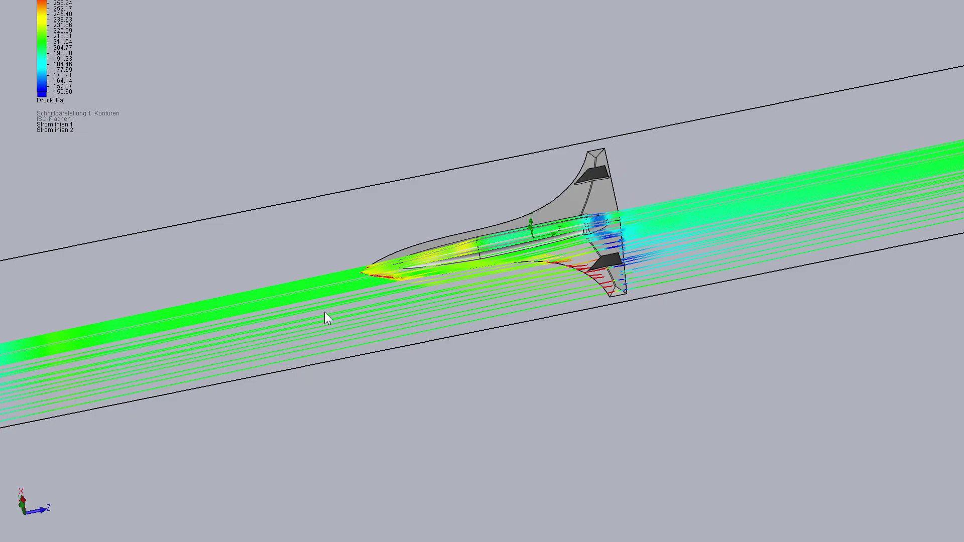
{"action": "mouse_move", "coordinate": [333, 314]}
{"action": "middle_mouse_down"}
{"action": "mouse_move", "coordinate": [391, 237]}
{"action": "mouse_move", "coordinate": [404, 193]}
{"action": "mouse_move", "coordinate": [715, 324]}
{"action": "mouse_move", "coordinate": [667, 339]}
{"action": "mouse_move", "coordinate": [501, 303]}
{"action": "mouse_move", "coordinate": [492, 336]}
{"action": "mouse_move", "coordinate": [467, 41]}
{"action": "mouse_move", "coordinate": [504, 258]}
{"action": "mouse_move", "coordinate": [237, 215]}
{"action": "middle_mouse_up"}
Dismiss the legend menu and orbit the aircraft to a side-on view
{"action": "right_click", "coordinate": [44, 57]}
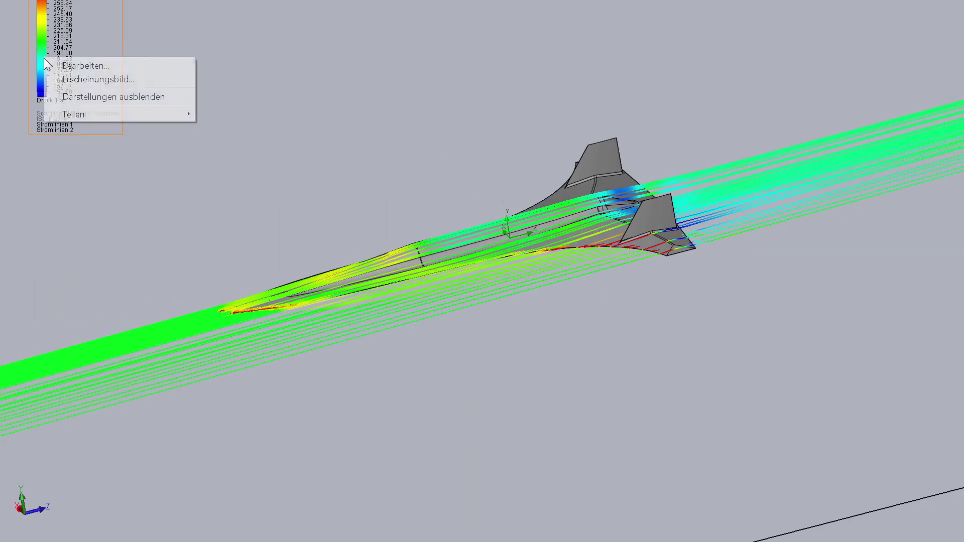
{"action": "left_click", "coordinate": [38, 325]}
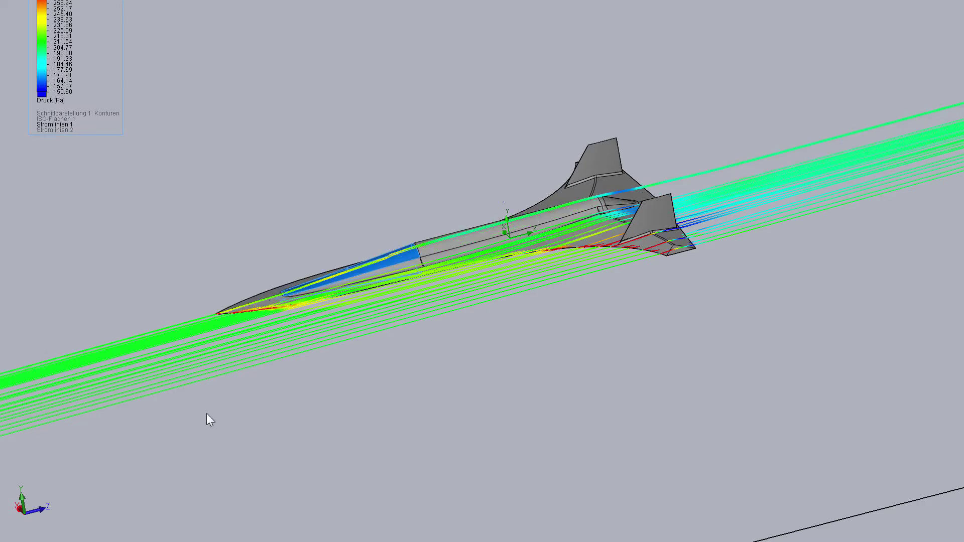
{"action": "middle_click_drag", "start_coordinate": [207, 414], "coordinate": [243, 420]}
{"action": "scroll", "coordinate": [242, 420], "scroll_direction": "down", "scroll_amount": 2}
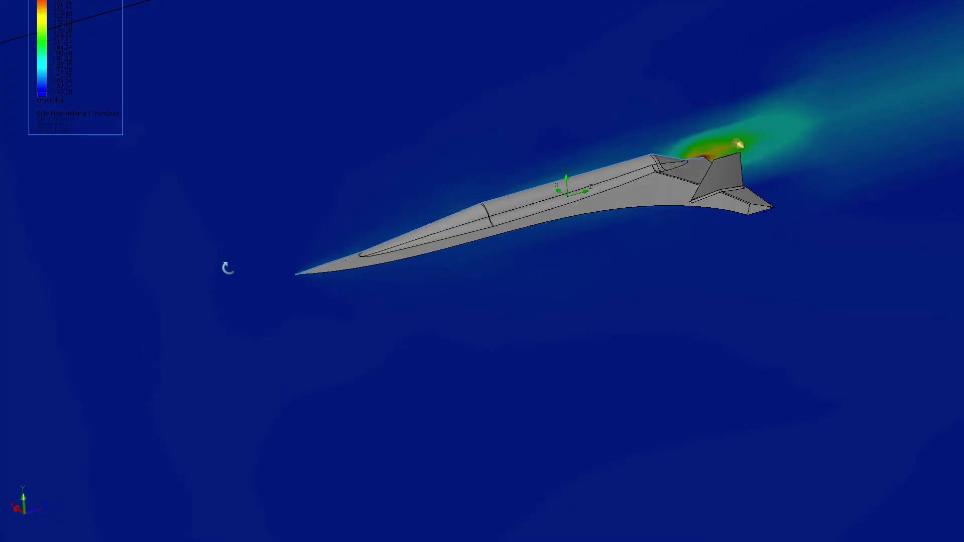
{"action": "mouse_move", "coordinate": [222, 268]}
{"action": "middle_mouse_down"}
{"action": "mouse_move", "coordinate": [212, 231]}
{"action": "mouse_move", "coordinate": [585, 221]}
{"action": "middle_mouse_up"}
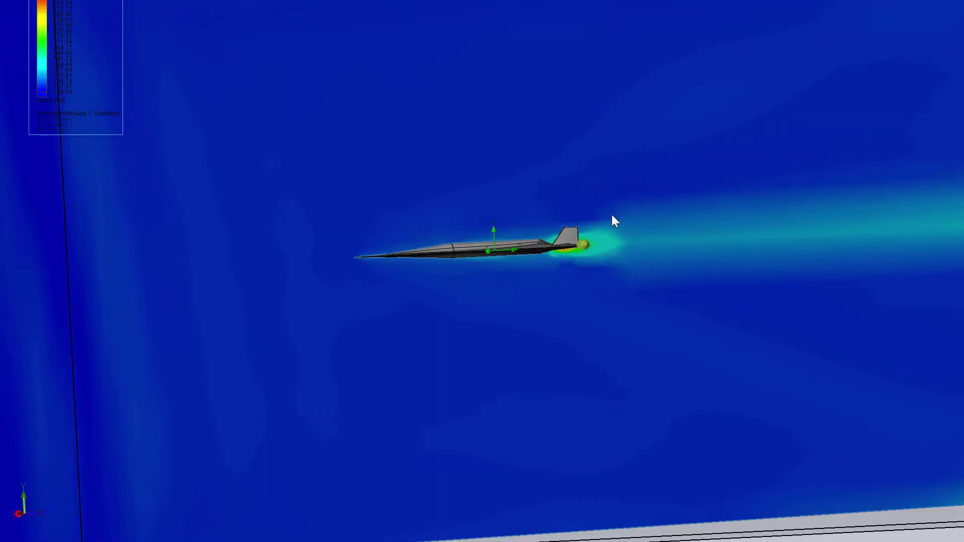
Show the Cut Plot 1 pressure contours and move the pressure legend further right
{"action": "right_click", "coordinate": [43, 50]}
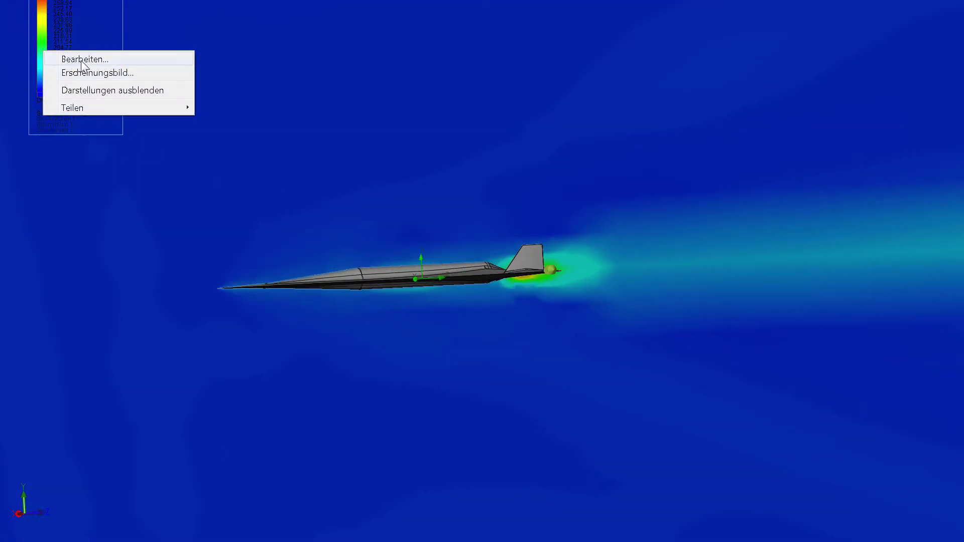
{"action": "key", "text": "Escape"}
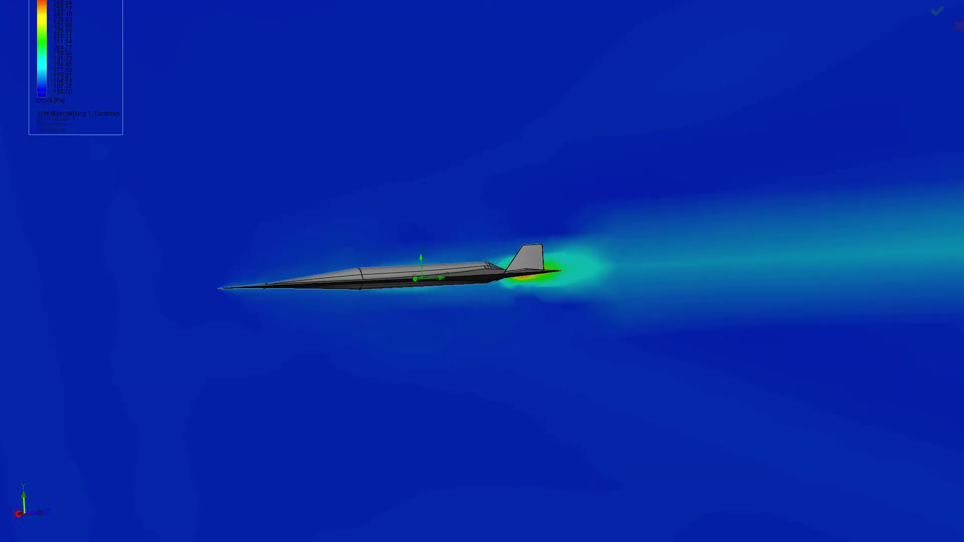
{"action": "key", "text": "Escape"}
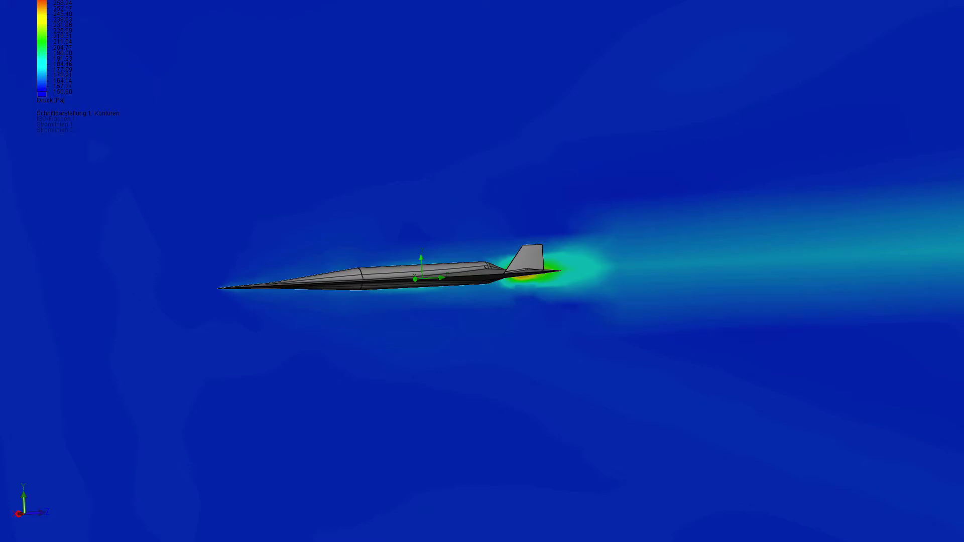
{"action": "left_click", "coordinate": [76, 65]}
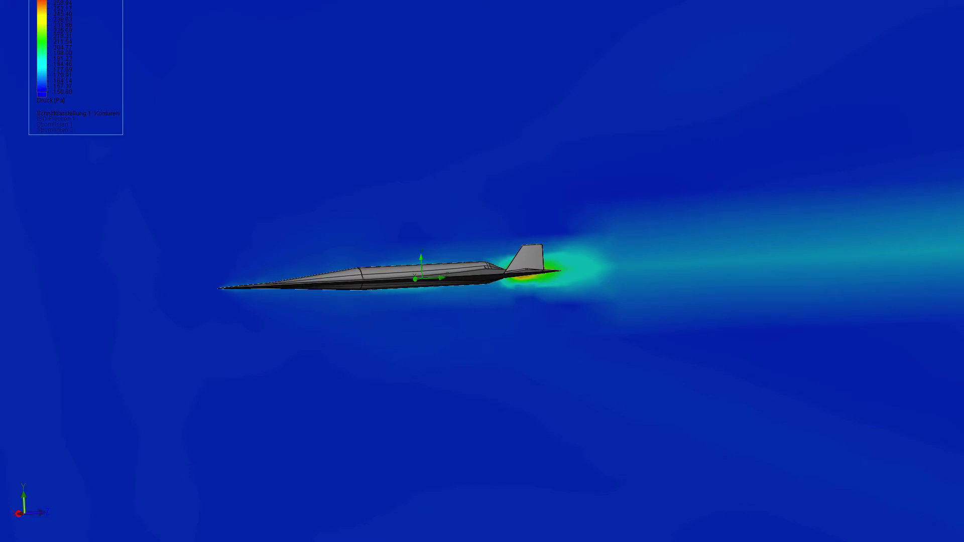
{"action": "left_click_drag", "start_coordinate": [75, 65], "coordinate": [150, 65]}
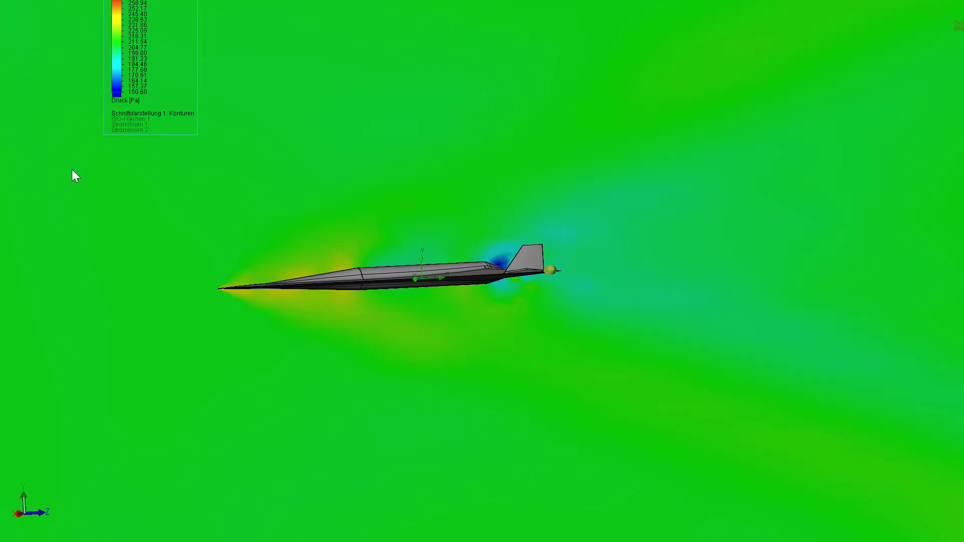
{"action": "middle_click_drag", "start_coordinate": [253, 217], "coordinate": [313, 218]}
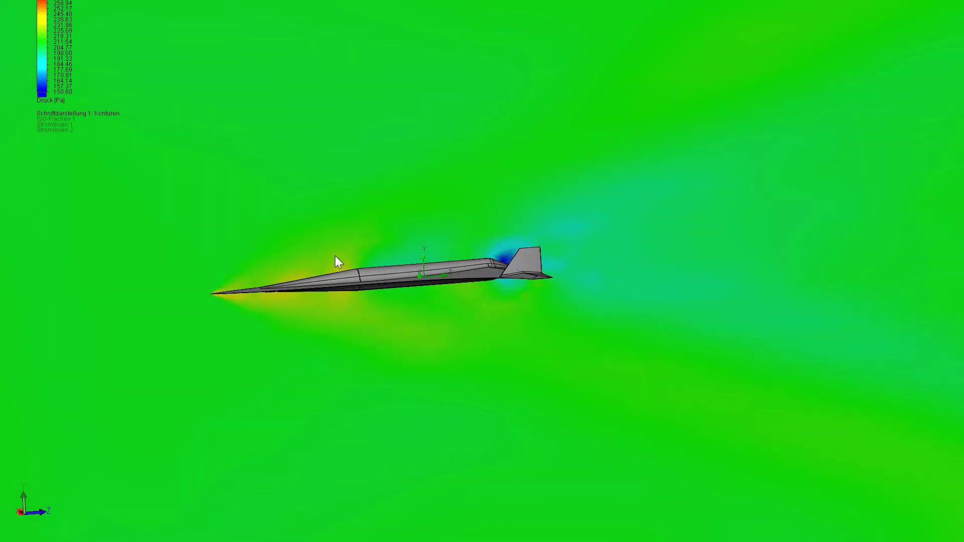
{"action": "middle_click_drag", "start_coordinate": [344, 273], "coordinate": [323, 271]}
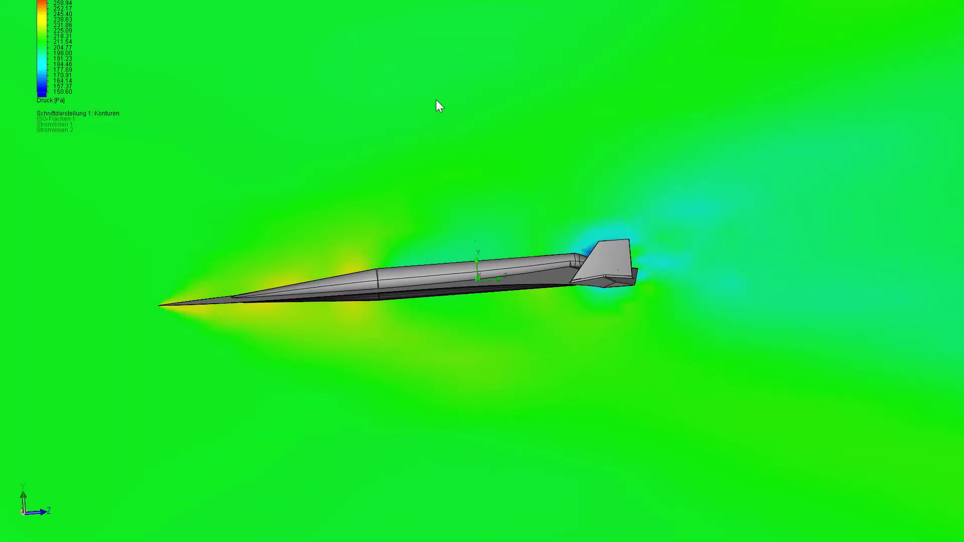
{"action": "middle_click_drag", "start_coordinate": [450, 150], "coordinate": [462, 193]}
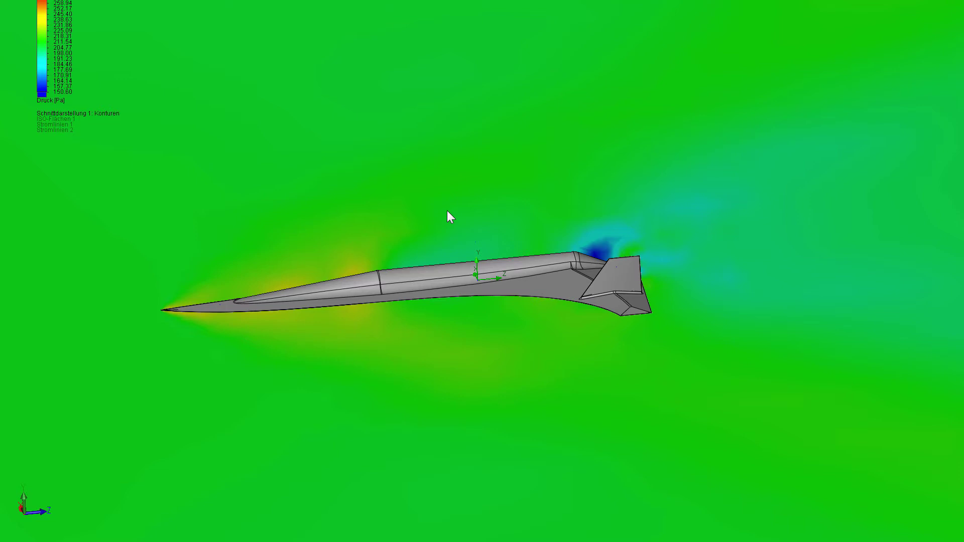
{"action": "scroll", "coordinate": [475, 174], "scroll_direction": "down", "scroll_amount": 3}
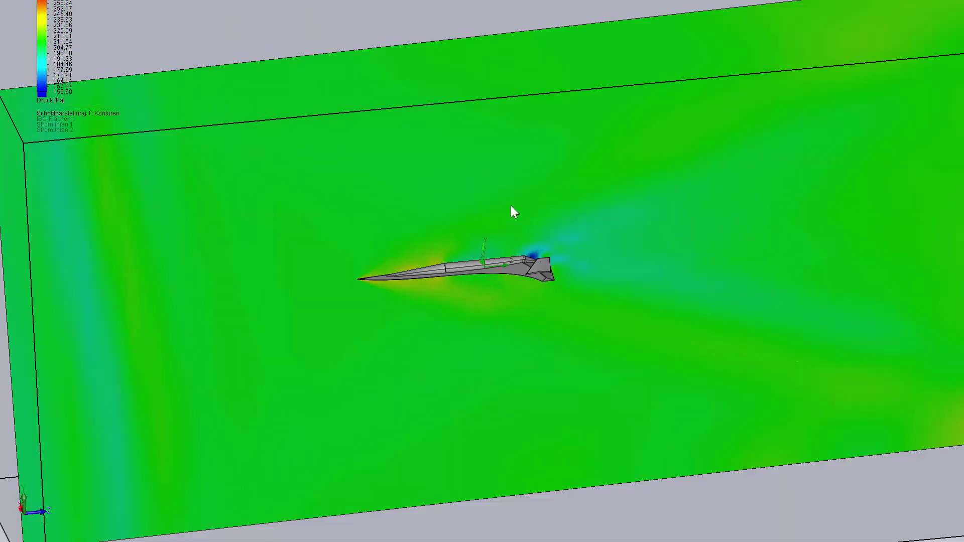
{"action": "mouse_move", "coordinate": [514, 203]}
{"action": "middle_mouse_down"}
{"action": "mouse_move", "coordinate": [520, 145]}
{"action": "mouse_move", "coordinate": [189, 144]}
{"action": "mouse_move", "coordinate": [418, 155]}
{"action": "mouse_move", "coordinate": [502, 179]}
{"action": "mouse_move", "coordinate": [511, 156]}
{"action": "mouse_move", "coordinate": [557, 211]}
{"action": "mouse_move", "coordinate": [460, 209]}
{"action": "mouse_move", "coordinate": [494, 245]}
{"action": "mouse_move", "coordinate": [507, 227]}
{"action": "middle_mouse_up"}
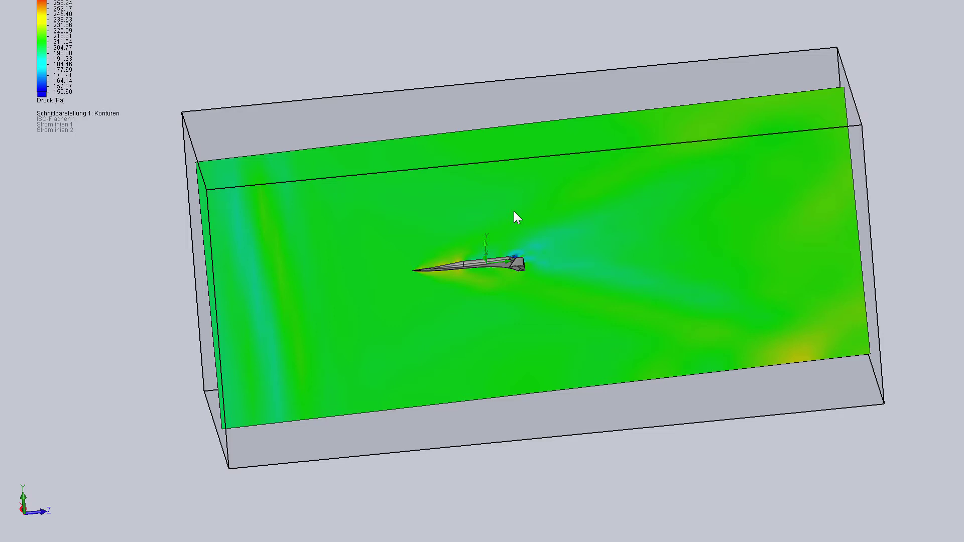
{"action": "scroll", "coordinate": [511, 308], "scroll_direction": "down", "scroll_amount": 2}
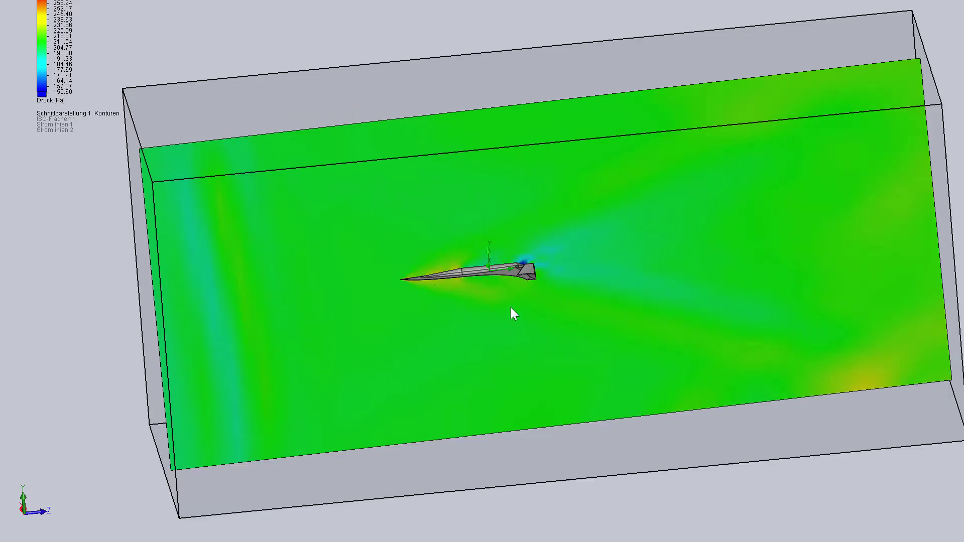
{"action": "scroll", "coordinate": [508, 306], "scroll_direction": "down", "scroll_amount": 2}
{"action": "scroll", "coordinate": [506, 307], "scroll_direction": "down", "scroll_amount": 2}
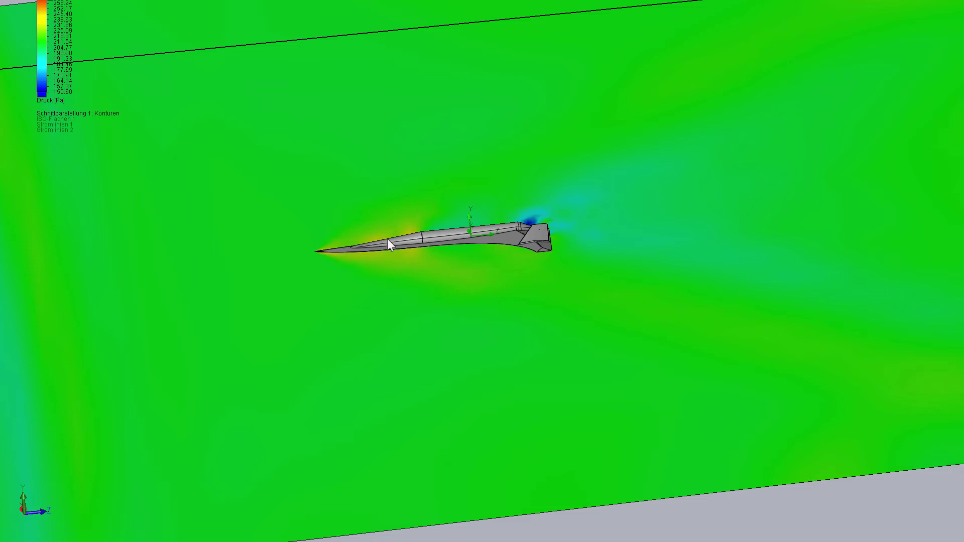
{"action": "scroll", "coordinate": [441, 254], "scroll_direction": "down", "scroll_amount": 5}
{"action": "mouse_move", "coordinate": [458, 351]}
{"action": "middle_mouse_down"}
{"action": "mouse_move", "coordinate": [452, 276]}
{"action": "mouse_move", "coordinate": [439, 323]}
{"action": "mouse_move", "coordinate": [319, 381]}
{"action": "middle_mouse_up"}
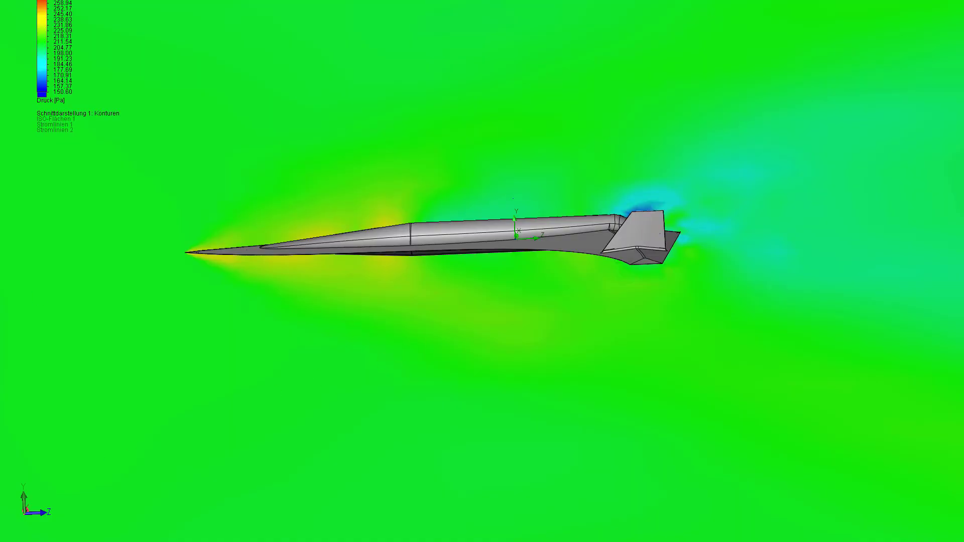
{"action": "left_click", "coordinate": [15, 324]}
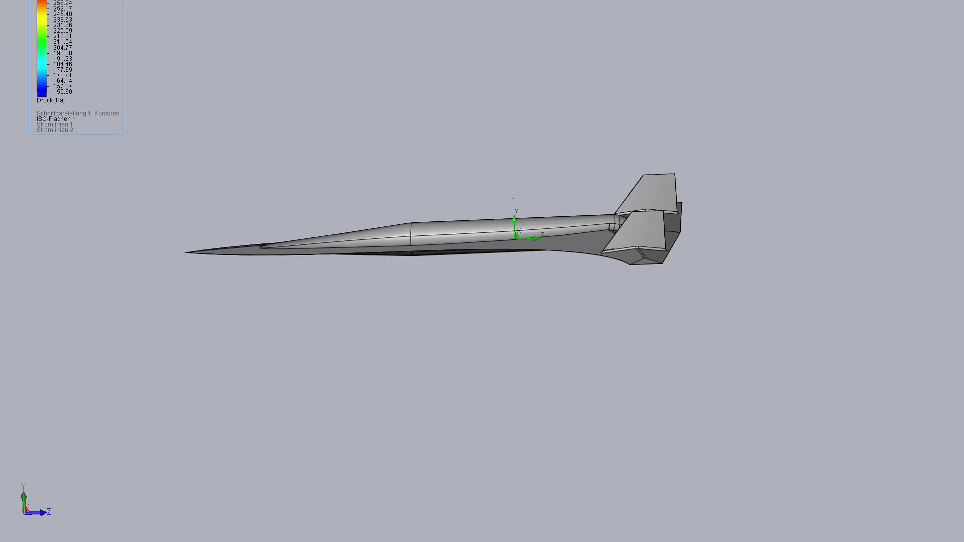
{"action": "left_click", "coordinate": [4, 325]}
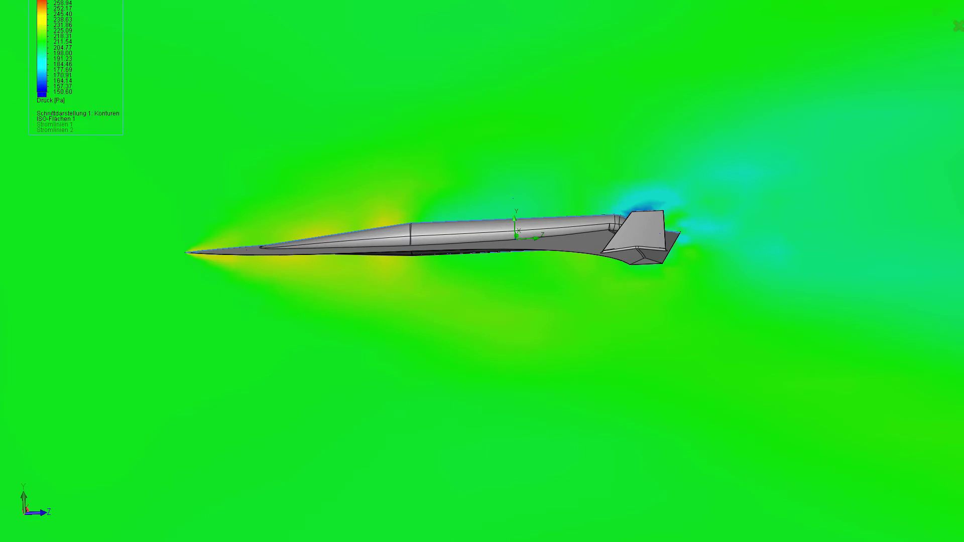
Switch Cut Plot 1 to temperature (2800–4190 K) and move its legend right
{"action": "left_click", "coordinate": [9, 152]}
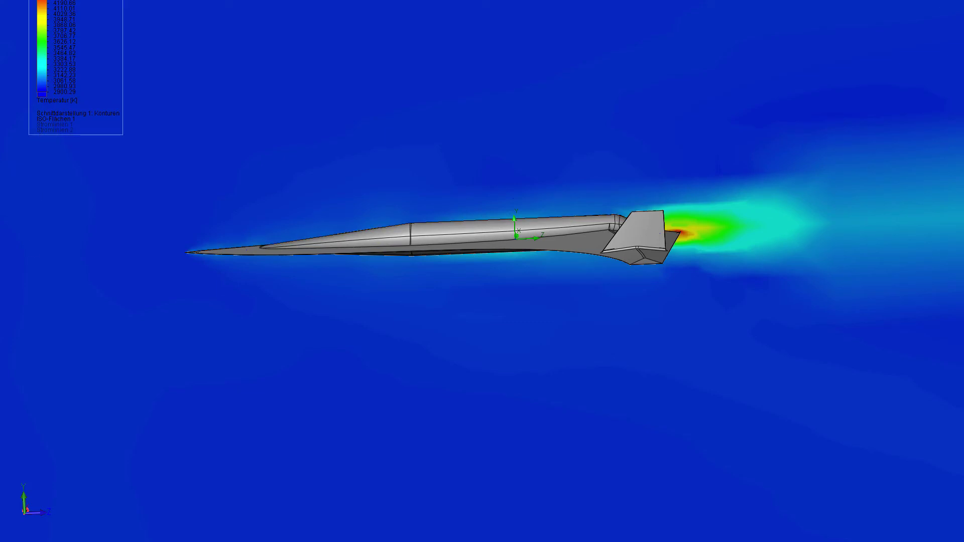
{"action": "left_click_drag", "start_coordinate": [75, 65], "coordinate": [151, 65]}
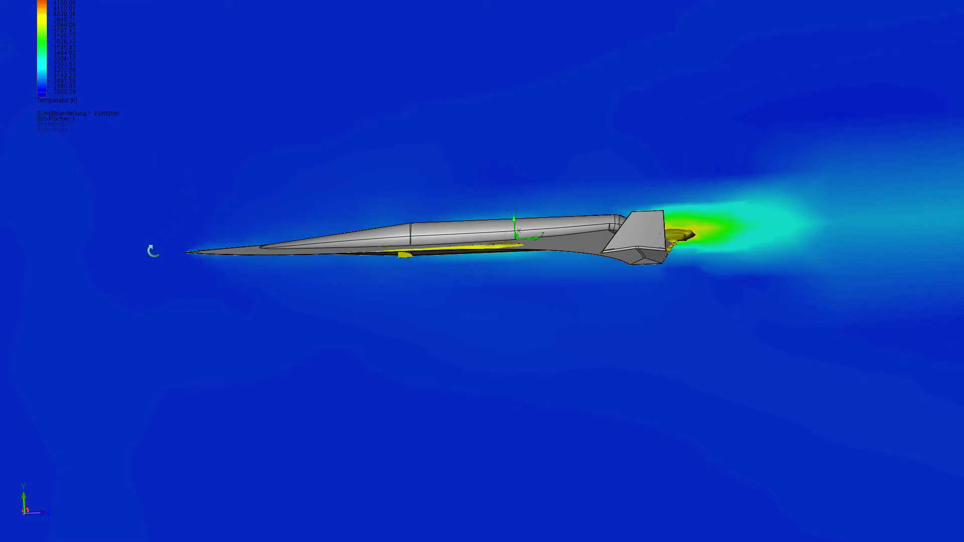
Hide Cut Plot 1 and show ISO-Flächen 1 temperature iso-surfaces at about 3300 K
{"action": "middle_click_drag", "start_coordinate": [153, 251], "coordinate": [142, 310]}
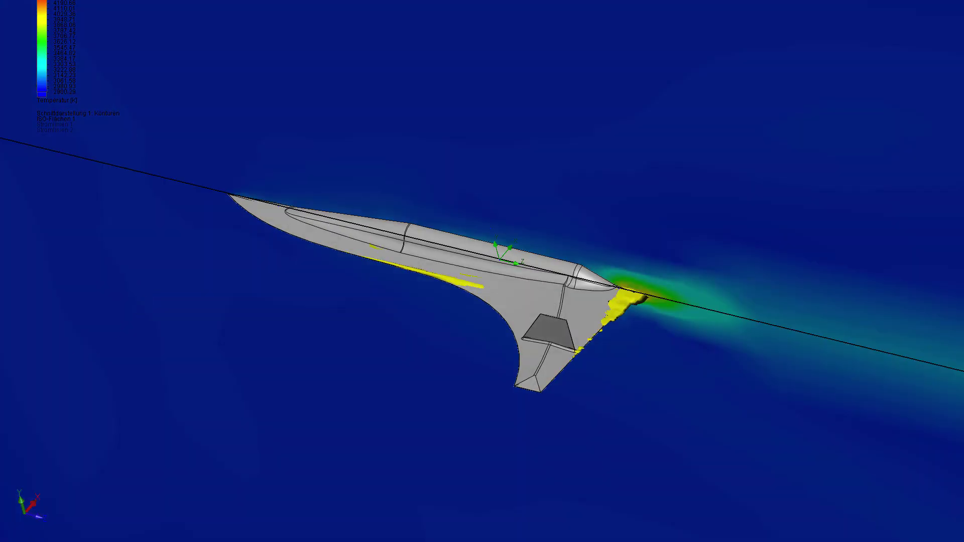
{"action": "mouse_move", "coordinate": [5, 323]}
{"action": "middle_mouse_down"}
{"action": "mouse_move", "coordinate": [226, 323]}
{"action": "mouse_move", "coordinate": [280, 165]}
{"action": "mouse_move", "coordinate": [316, 103]}
{"action": "mouse_move", "coordinate": [235, 333]}
{"action": "middle_mouse_up"}
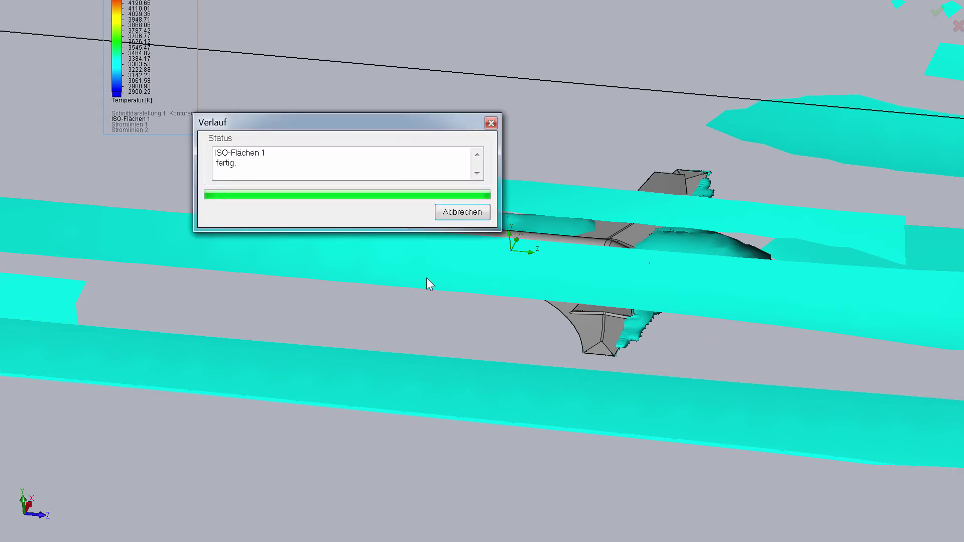
Adjust the ISO-Flächen 1 temperature level, then hide the iso-surfaces and legend, leaving the bare aircraft
{"action": "mouse_move", "coordinate": [426, 278]}
{"action": "middle_mouse_down"}
{"action": "mouse_move", "coordinate": [408, 276]}
{"action": "mouse_move", "coordinate": [460, 315]}
{"action": "mouse_move", "coordinate": [471, 351]}
{"action": "mouse_move", "coordinate": [405, 165]}
{"action": "mouse_move", "coordinate": [405, 99]}
{"action": "mouse_move", "coordinate": [438, 221]}
{"action": "middle_mouse_up"}
{"action": "mouse_move", "coordinate": [435, 308]}
{"action": "middle_mouse_down"}
{"action": "mouse_move", "coordinate": [462, 70]}
{"action": "mouse_move", "coordinate": [441, 292]}
{"action": "mouse_move", "coordinate": [437, 236]}
{"action": "middle_mouse_up"}
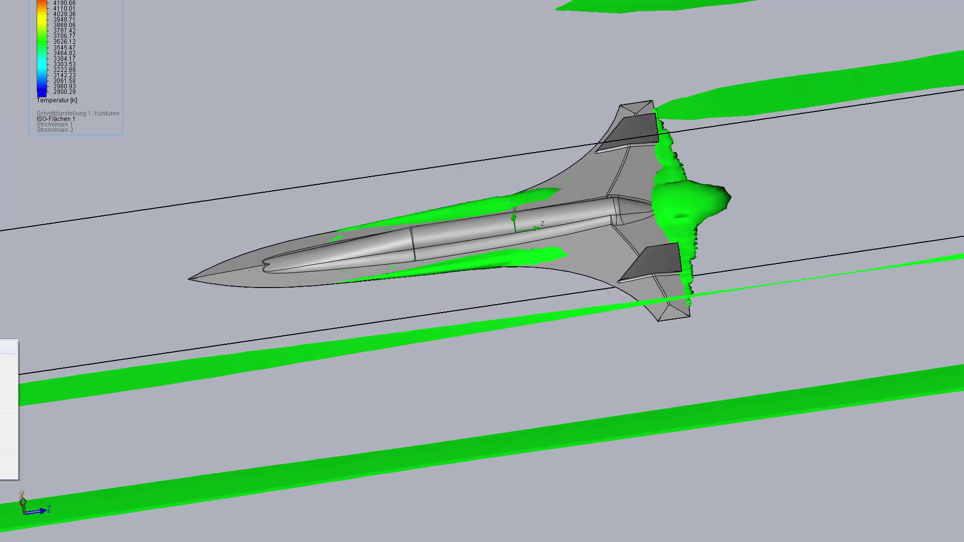
{"action": "left_click_drag", "start_coordinate": [75, 115], "coordinate": [151, 116]}
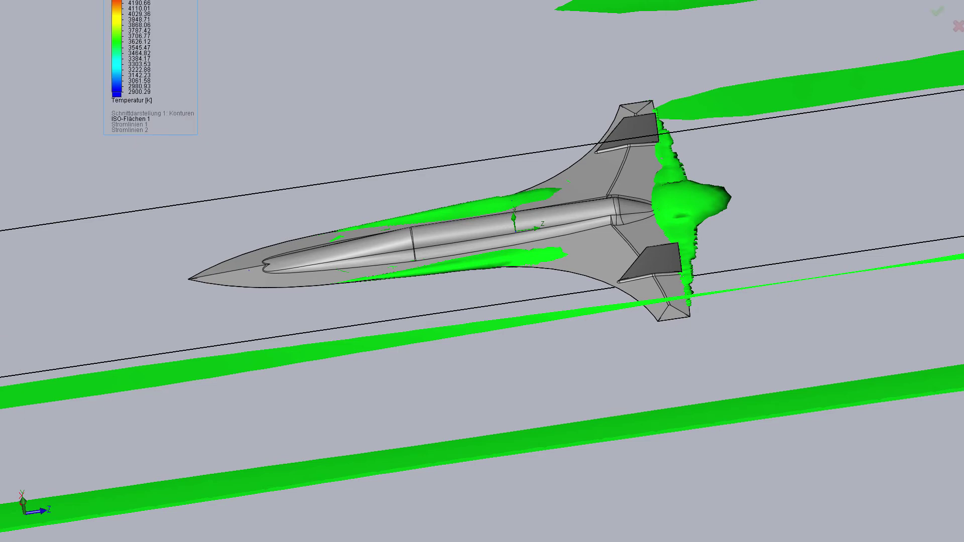
{"action": "key", "text": "Return"}
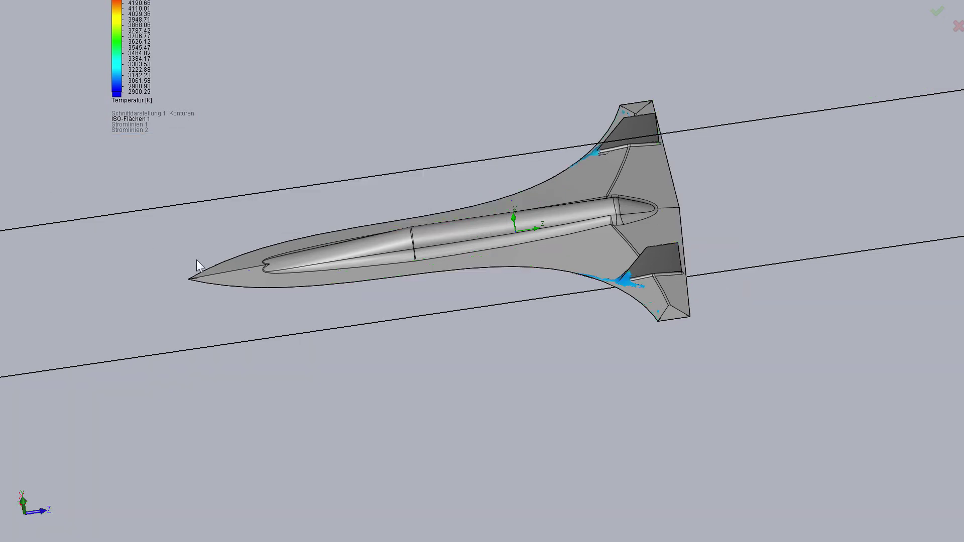
{"action": "mouse_move", "coordinate": [197, 261]}
{"action": "middle_mouse_down"}
{"action": "mouse_move", "coordinate": [205, 22]}
{"action": "mouse_move", "coordinate": [197, 185]}
{"action": "middle_mouse_up"}
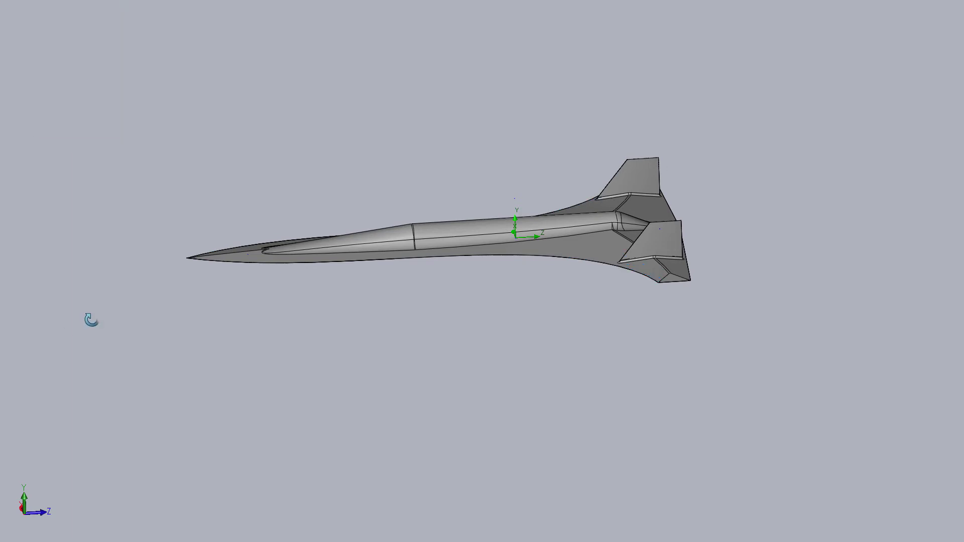
Orbit and zoom around the bare aircraft to view it from above
{"action": "middle_click_drag", "start_coordinate": [90, 320], "coordinate": [97, 320]}
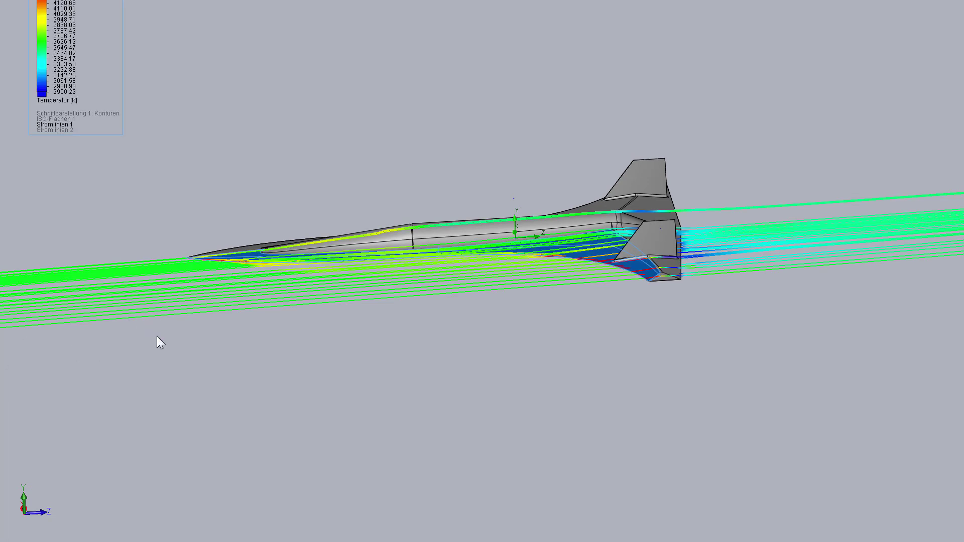
{"action": "mouse_move", "coordinate": [157, 336]}
{"action": "middle_mouse_down"}
{"action": "mouse_move", "coordinate": [174, 375]}
{"action": "mouse_move", "coordinate": [191, 382]}
{"action": "middle_mouse_up"}
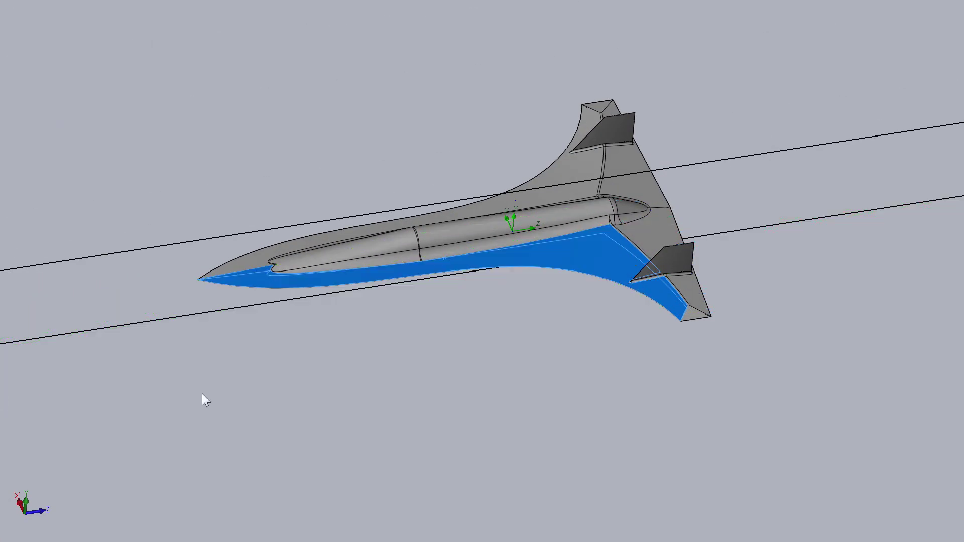
{"action": "scroll", "coordinate": [316, 161], "scroll_direction": "up", "scroll_amount": 3}
{"action": "scroll", "coordinate": [535, 353], "scroll_direction": "down", "scroll_amount": 2}
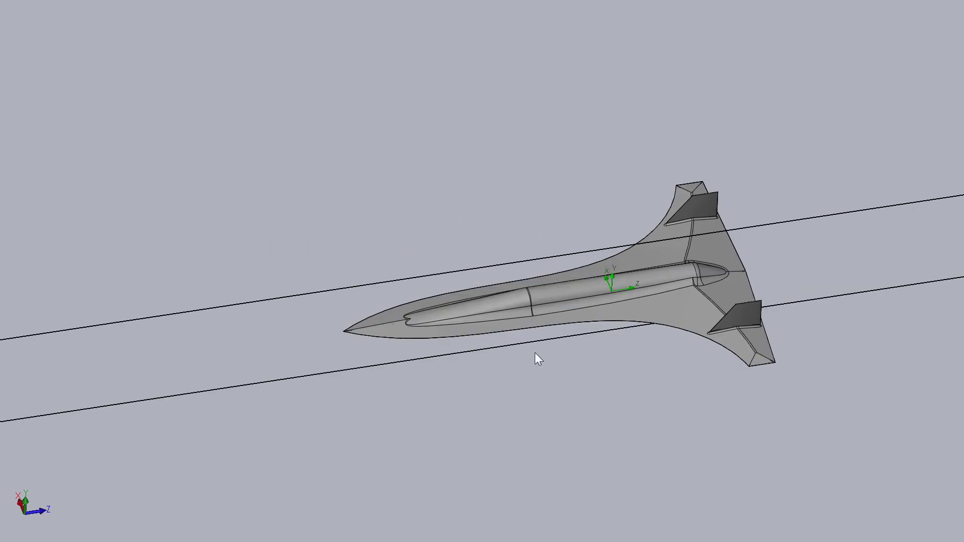
{"action": "scroll", "coordinate": [711, 411], "scroll_direction": "down", "scroll_amount": 2}
{"action": "scroll", "coordinate": [711, 412], "scroll_direction": "down", "scroll_amount": 2}
{"action": "scroll", "coordinate": [537, 95], "scroll_direction": "down", "scroll_amount": 1}
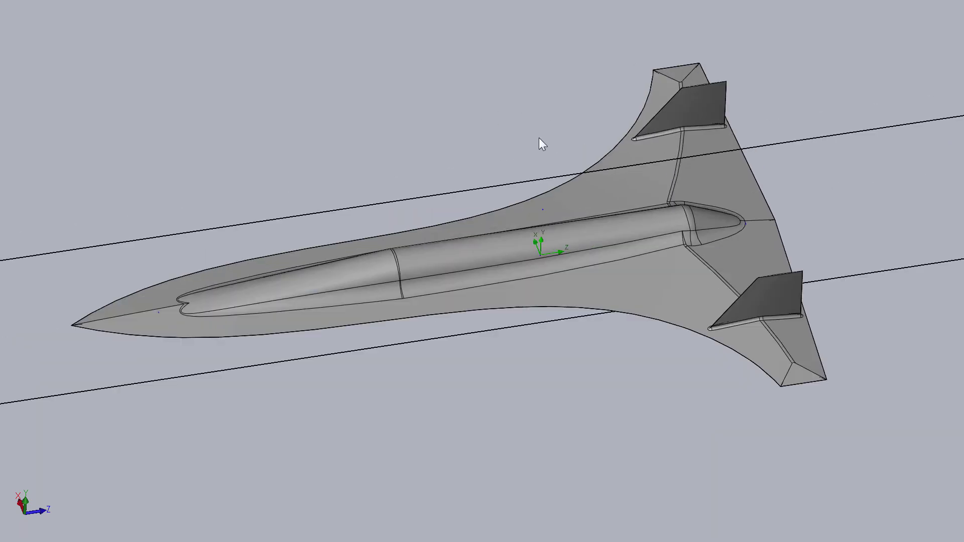
{"action": "mouse_move", "coordinate": [540, 141]}
{"action": "middle_mouse_down"}
{"action": "mouse_move", "coordinate": [586, 90]}
{"action": "mouse_move", "coordinate": [525, 30]}
{"action": "mouse_move", "coordinate": [579, 75]}
{"action": "mouse_move", "coordinate": [583, 95]}
{"action": "middle_mouse_up"}
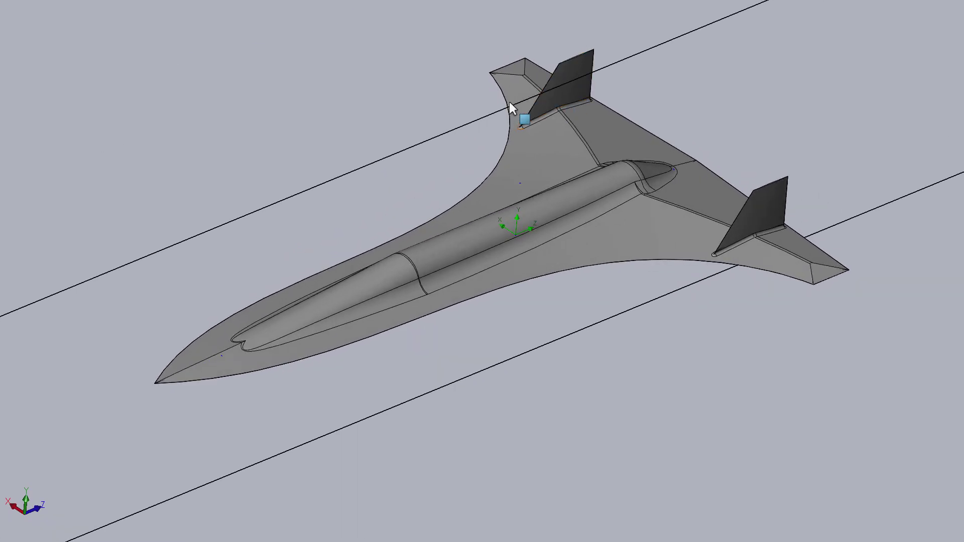
{"action": "mouse_move", "coordinate": [493, 86]}
{"action": "middle_mouse_down"}
{"action": "mouse_move", "coordinate": [491, 44]}
{"action": "mouse_move", "coordinate": [508, 61]}
{"action": "middle_mouse_up"}
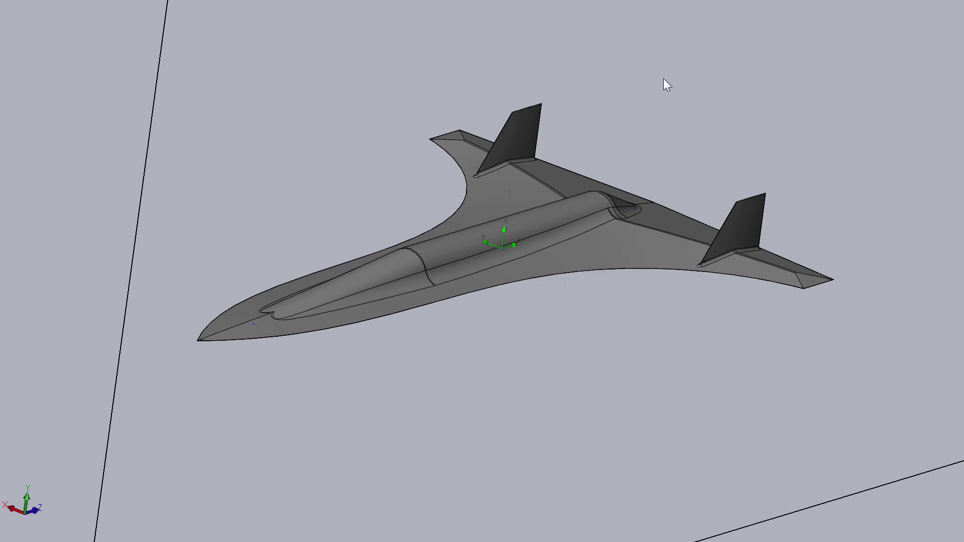
Hide Stromlinien 1 and show Stromlinien 2 temperature streamlines over the fuselage top
{"action": "middle_click_drag", "start_coordinate": [670, 101], "coordinate": [673, 103]}
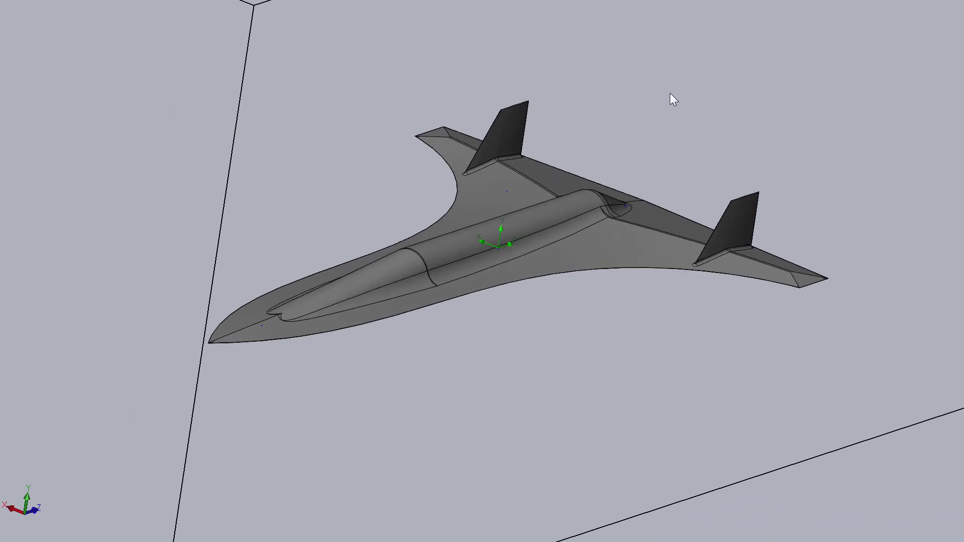
{"action": "mouse_move", "coordinate": [662, 122]}
{"action": "middle_mouse_down"}
{"action": "mouse_move", "coordinate": [676, 108]}
{"action": "mouse_move", "coordinate": [666, 113]}
{"action": "middle_mouse_up"}
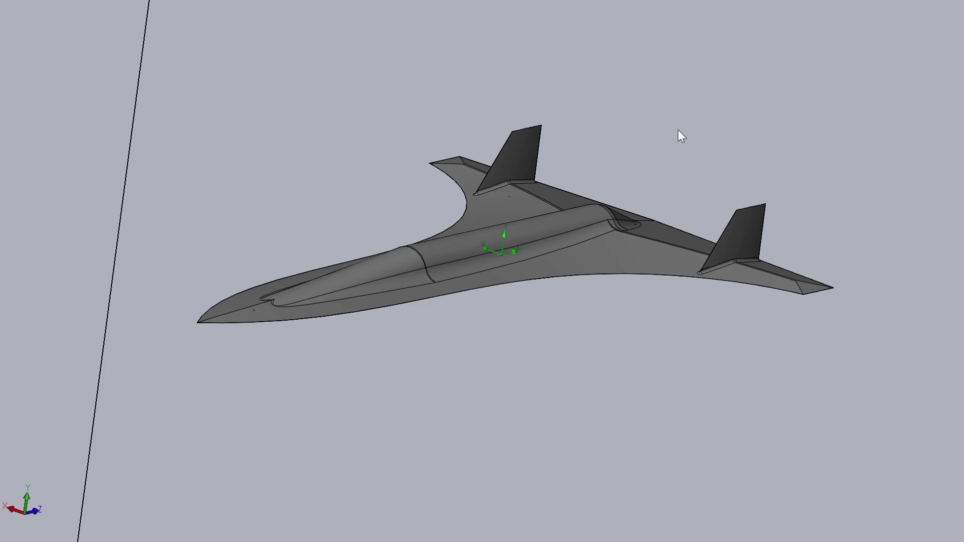
{"action": "middle_click_drag", "start_coordinate": [680, 131], "coordinate": [682, 130]}
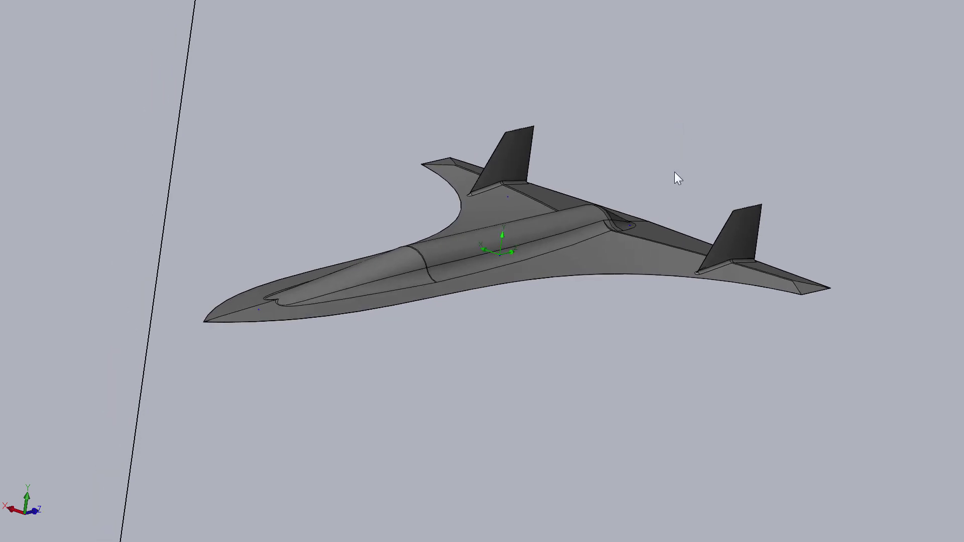
{"action": "mouse_move", "coordinate": [676, 176]}
{"action": "middle_mouse_down"}
{"action": "mouse_move", "coordinate": [684, 165]}
{"action": "mouse_move", "coordinate": [653, 157]}
{"action": "mouse_move", "coordinate": [674, 164]}
{"action": "middle_mouse_up"}
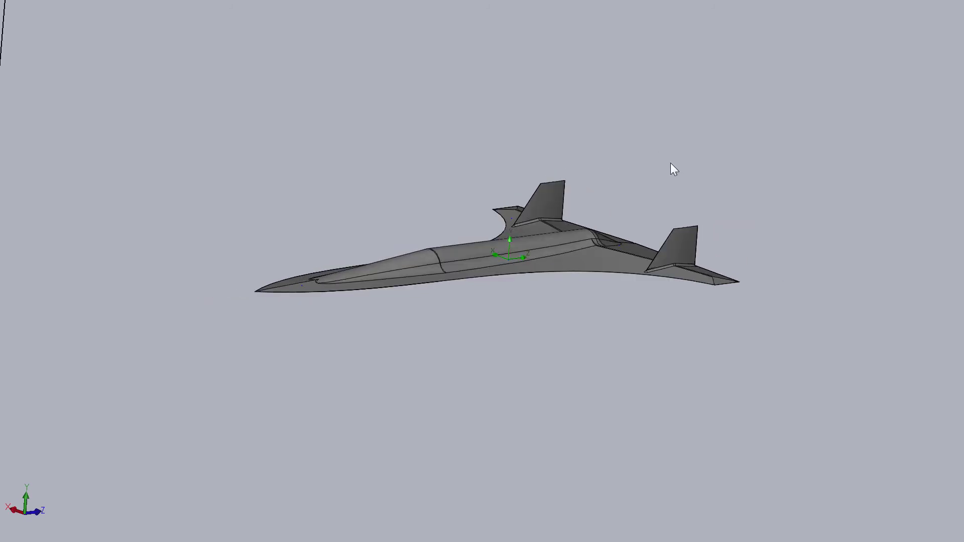
{"action": "scroll", "coordinate": [670, 148], "scroll_direction": "up", "scroll_amount": 2}
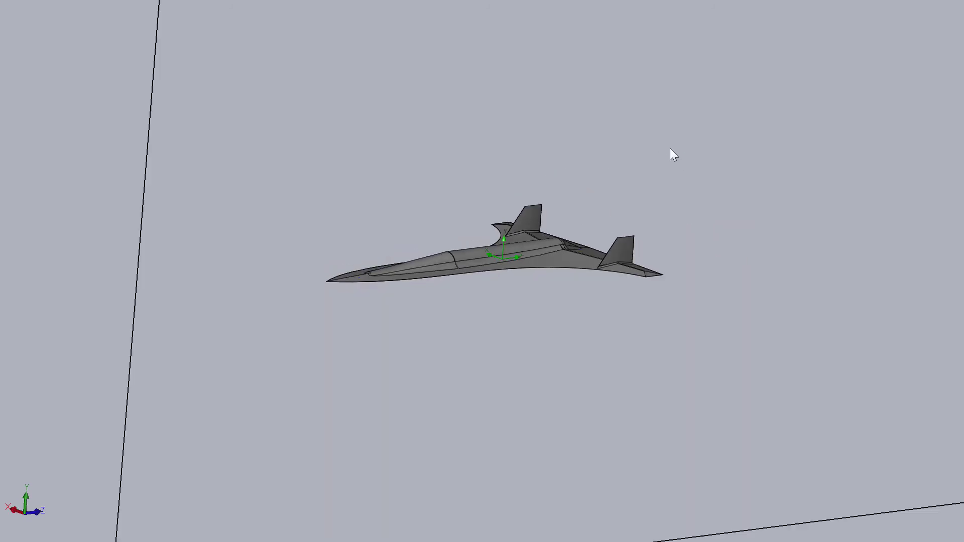
{"action": "middle_click_drag", "start_coordinate": [670, 148], "coordinate": [678, 168]}
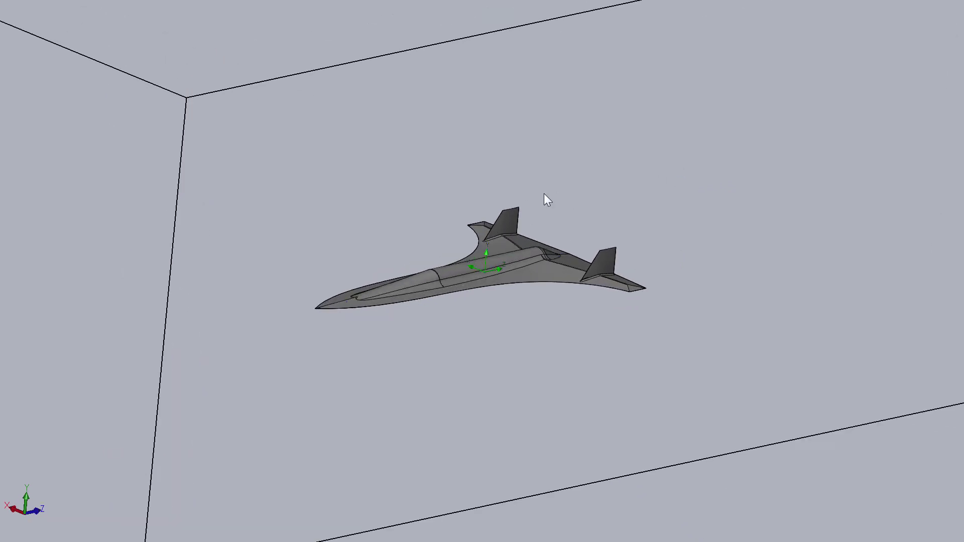
{"action": "scroll", "coordinate": [270, 352], "scroll_direction": "down", "scroll_amount": 4}
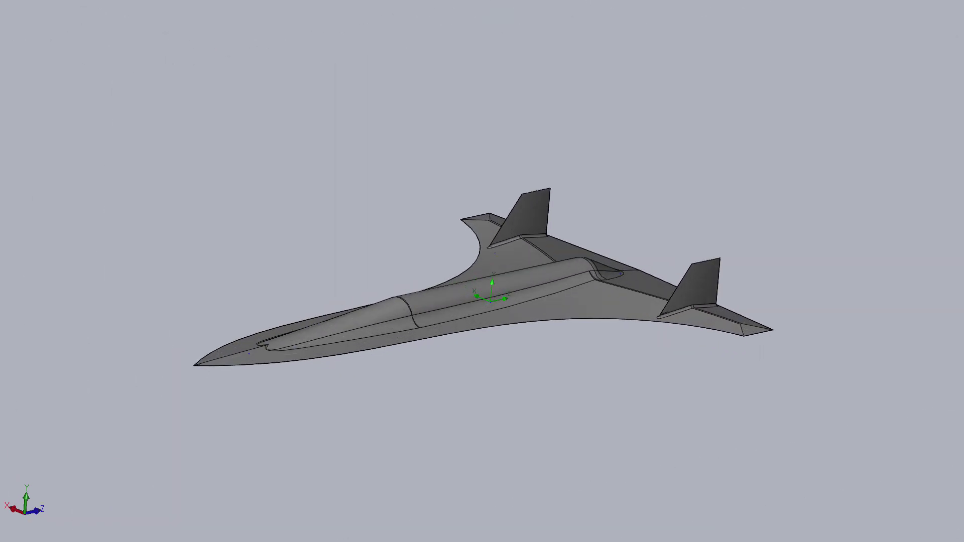
{"action": "middle_click_drag", "start_coordinate": [151, 276], "coordinate": [150, 226]}
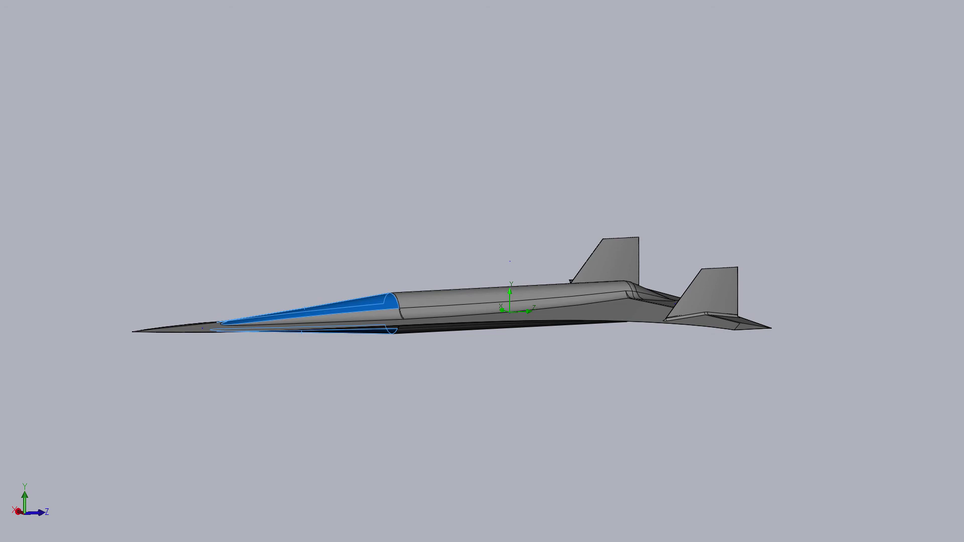
{"action": "mouse_move", "coordinate": [230, 414]}
{"action": "middle_mouse_down"}
{"action": "mouse_move", "coordinate": [175, 356]}
{"action": "mouse_move", "coordinate": [80, 312]}
{"action": "mouse_move", "coordinate": [30, 334]}
{"action": "mouse_move", "coordinate": [15, 369]}
{"action": "mouse_move", "coordinate": [66, 340]}
{"action": "mouse_move", "coordinate": [182, 364]}
{"action": "mouse_move", "coordinate": [226, 497]}
{"action": "mouse_move", "coordinate": [215, 534]}
{"action": "mouse_move", "coordinate": [339, 427]}
{"action": "mouse_move", "coordinate": [338, 366]}
{"action": "middle_mouse_up"}
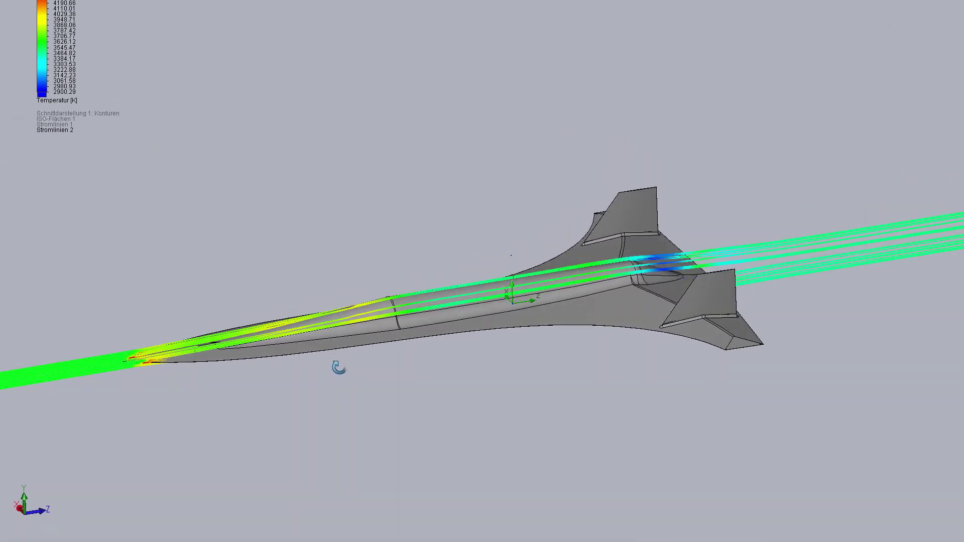
Zoom in and out on the Stromlinien 2 streamlines along the fuselage
{"action": "scroll", "coordinate": [182, 375], "scroll_direction": "down", "scroll_amount": 2}
{"action": "scroll", "coordinate": [182, 375], "scroll_direction": "down", "scroll_amount": 2}
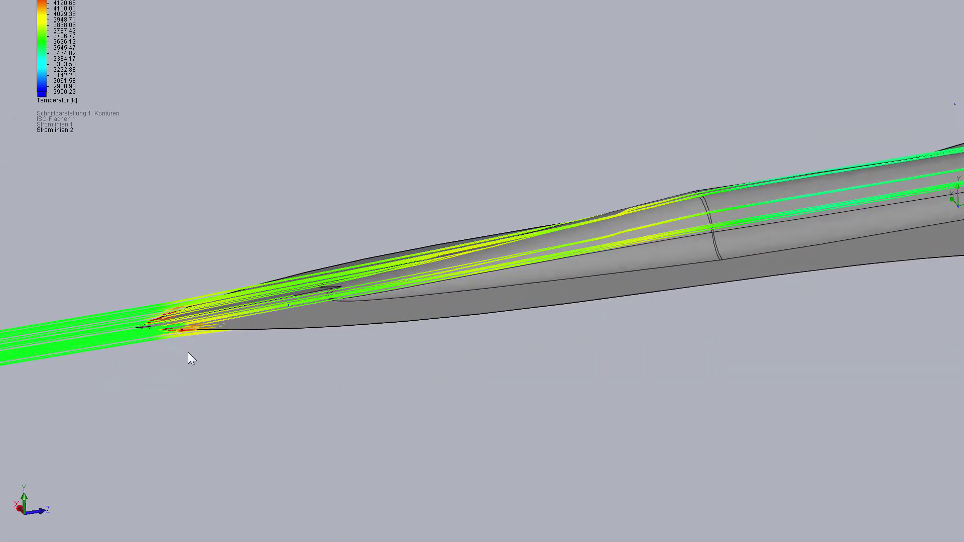
{"action": "scroll", "coordinate": [189, 350], "scroll_direction": "down", "scroll_amount": 2}
{"action": "scroll", "coordinate": [212, 340], "scroll_direction": "down", "scroll_amount": 1}
{"action": "scroll", "coordinate": [251, 311], "scroll_direction": "up", "scroll_amount": 1}
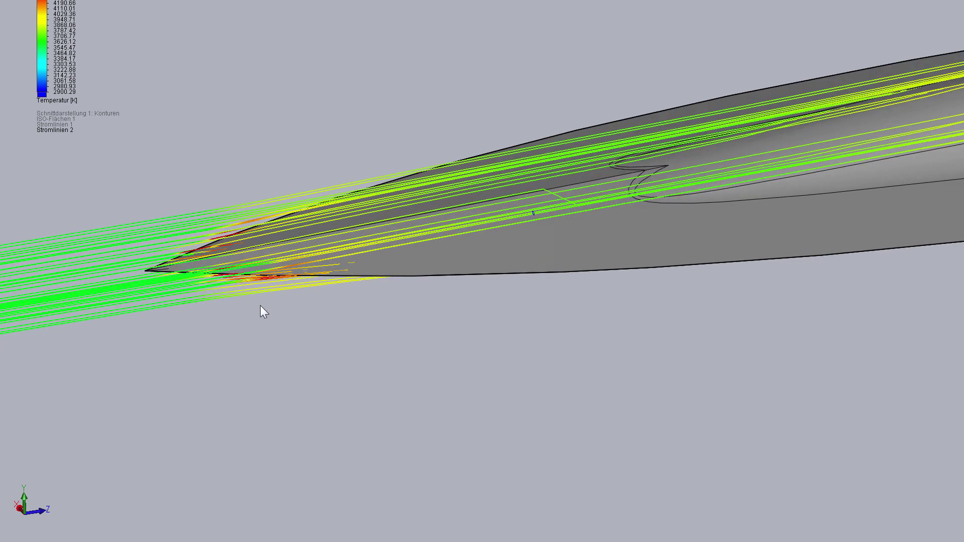
{"action": "scroll", "coordinate": [281, 312], "scroll_direction": "up", "scroll_amount": 2}
{"action": "scroll", "coordinate": [402, 315], "scroll_direction": "up", "scroll_amount": 3}
{"action": "scroll", "coordinate": [618, 266], "scroll_direction": "up", "scroll_amount": 2}
{"action": "scroll", "coordinate": [733, 209], "scroll_direction": "up", "scroll_amount": 2}
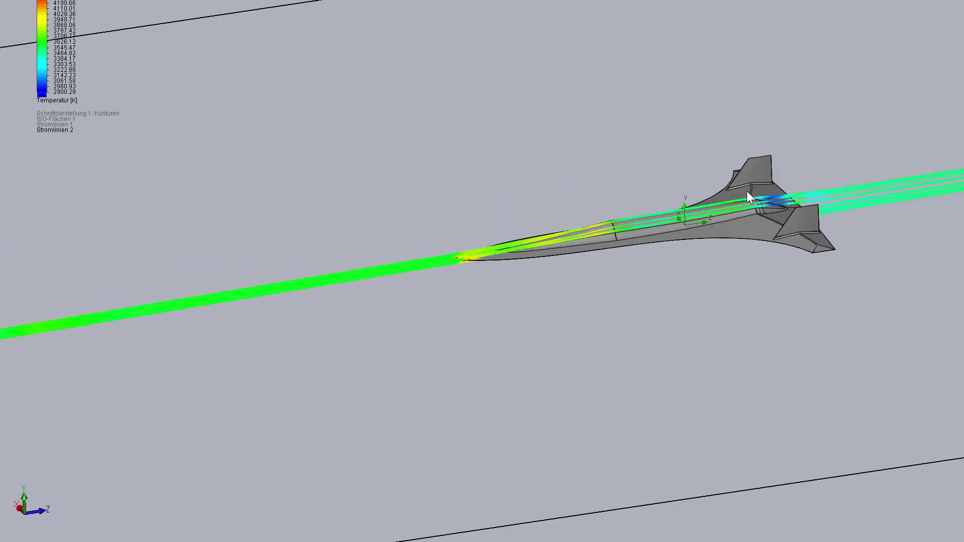
{"action": "scroll", "coordinate": [791, 193], "scroll_direction": "down", "scroll_amount": 1}
{"action": "scroll", "coordinate": [789, 194], "scroll_direction": "down", "scroll_amount": 2}
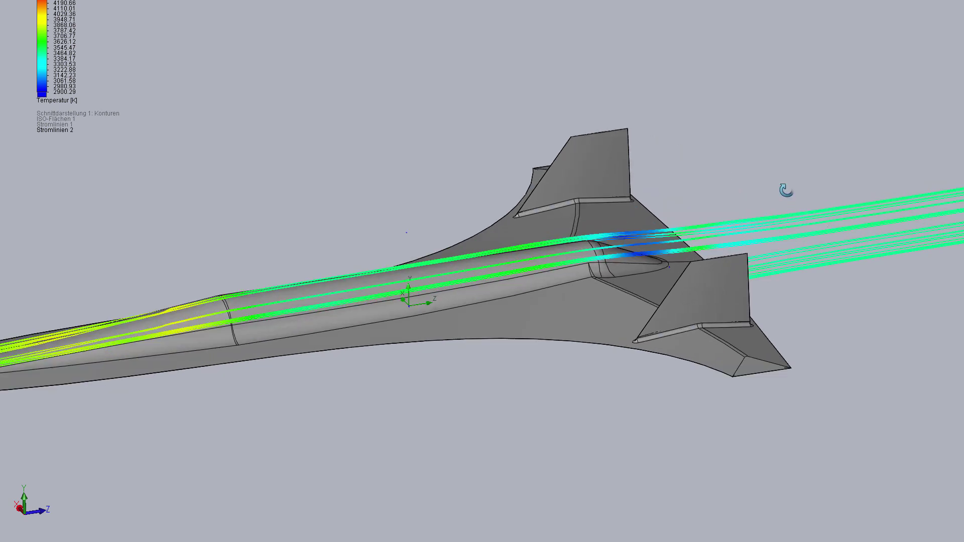
Edit Stromlinien 2 and choose Geschwindigkeit (m/s) as the colouring parameter
{"action": "mouse_move", "coordinate": [786, 187]}
{"action": "middle_mouse_down"}
{"action": "mouse_move", "coordinate": [715, 146]}
{"action": "mouse_move", "coordinate": [549, 185]}
{"action": "middle_mouse_up"}
{"action": "scroll", "coordinate": [549, 185], "scroll_direction": "up", "scroll_amount": 2}
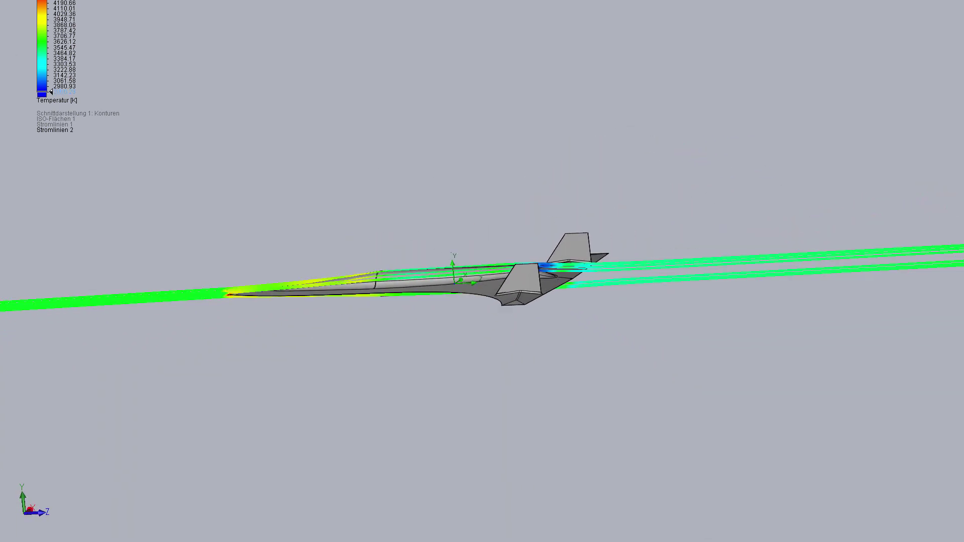
{"action": "right_click", "coordinate": [44, 44]}
{"action": "left_click", "coordinate": [78, 57]}
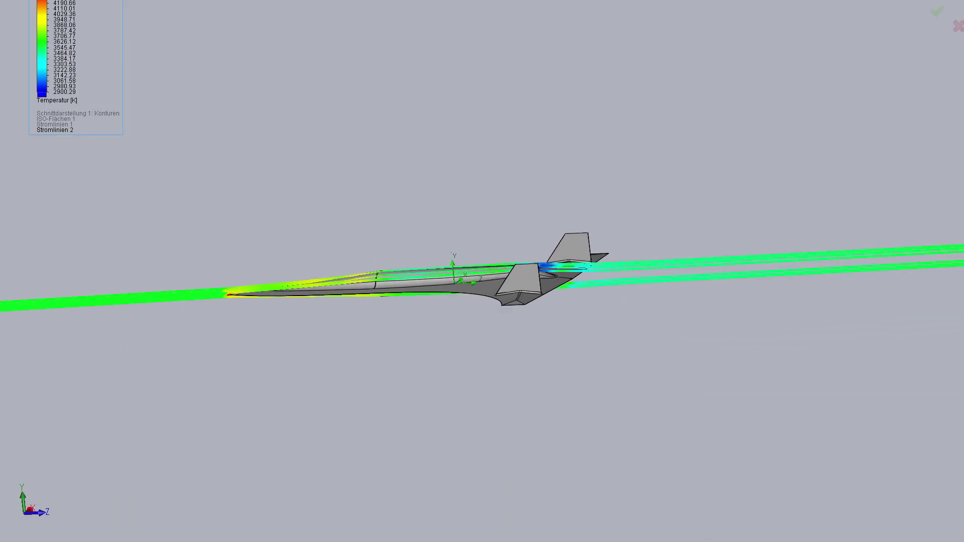
Apply velocity colouring (1200–3333 m/s) to the Stromlinien 1 streamlines, viewed near edge-on
{"action": "key", "text": "Return"}
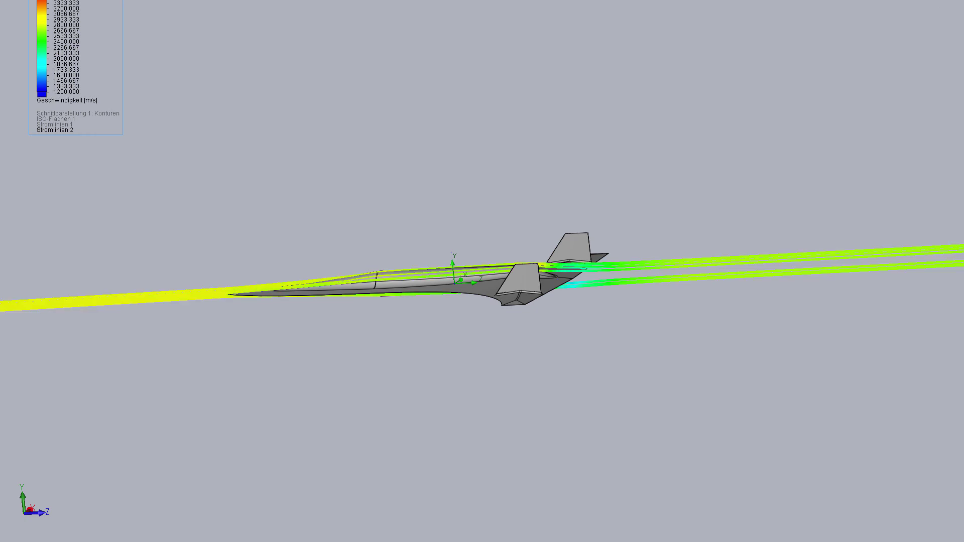
{"action": "middle_click_drag", "start_coordinate": [144, 320], "coordinate": [173, 399]}
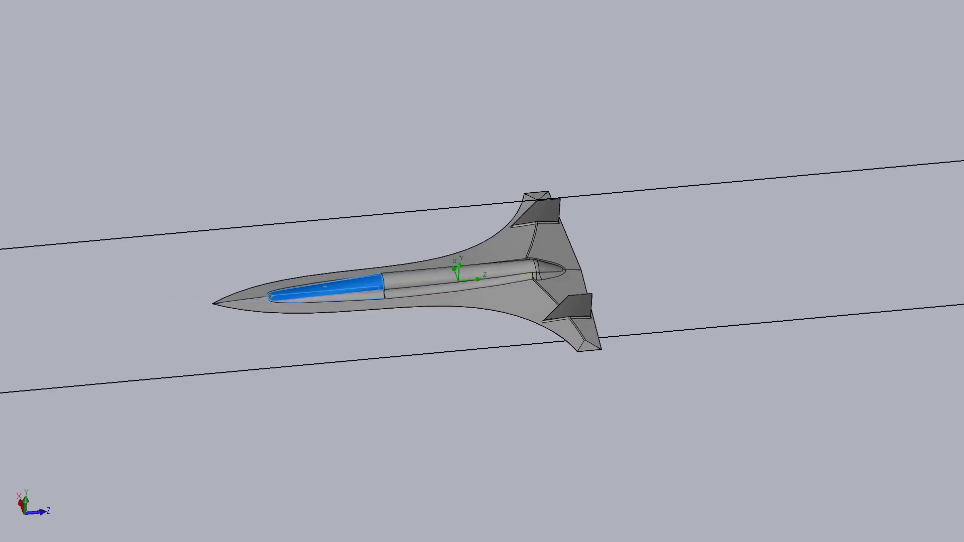
{"action": "mouse_move", "coordinate": [210, 426]}
{"action": "middle_mouse_down"}
{"action": "mouse_move", "coordinate": [183, 370]}
{"action": "mouse_move", "coordinate": [189, 243]}
{"action": "mouse_move", "coordinate": [140, 413]}
{"action": "middle_mouse_up"}
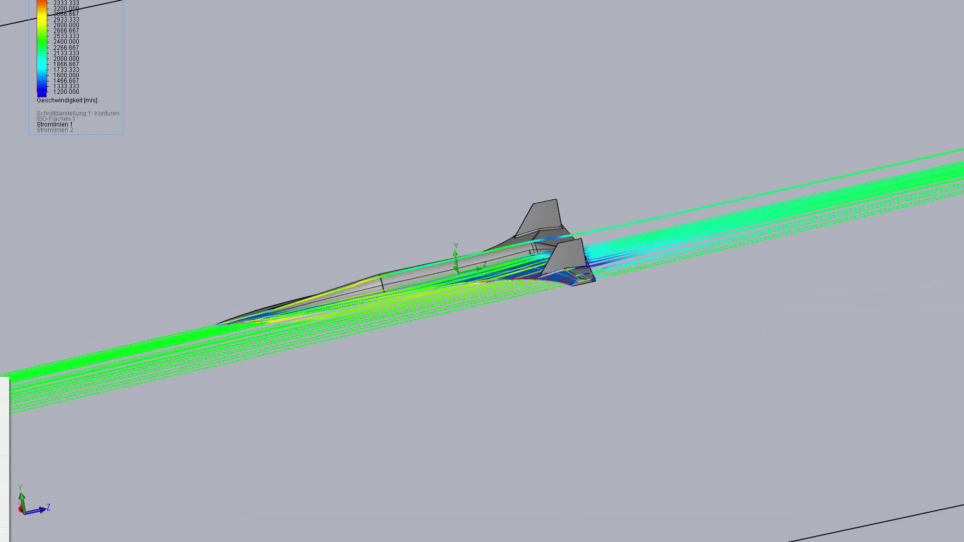
{"action": "middle_click_drag", "start_coordinate": [351, 387], "coordinate": [267, 241]}
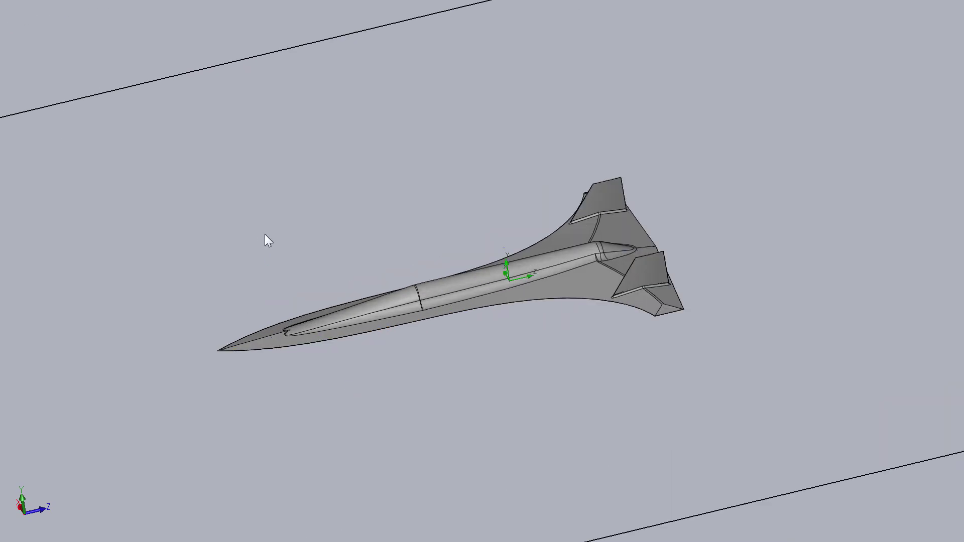
{"action": "scroll", "coordinate": [302, 311], "scroll_direction": "down", "scroll_amount": 2}
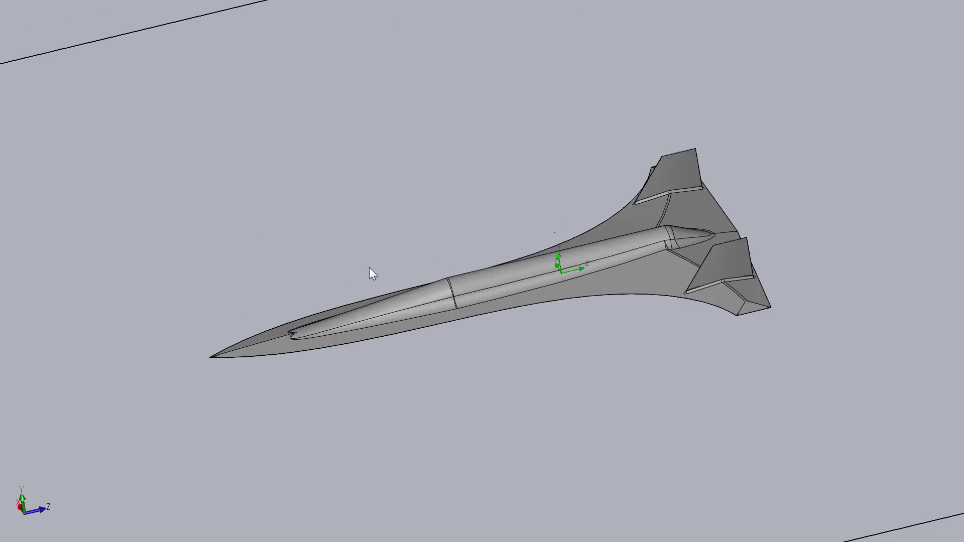
{"action": "mouse_move", "coordinate": [370, 271]}
{"action": "middle_mouse_down"}
{"action": "mouse_move", "coordinate": [375, 248]}
{"action": "mouse_move", "coordinate": [446, 245]}
{"action": "middle_mouse_up"}
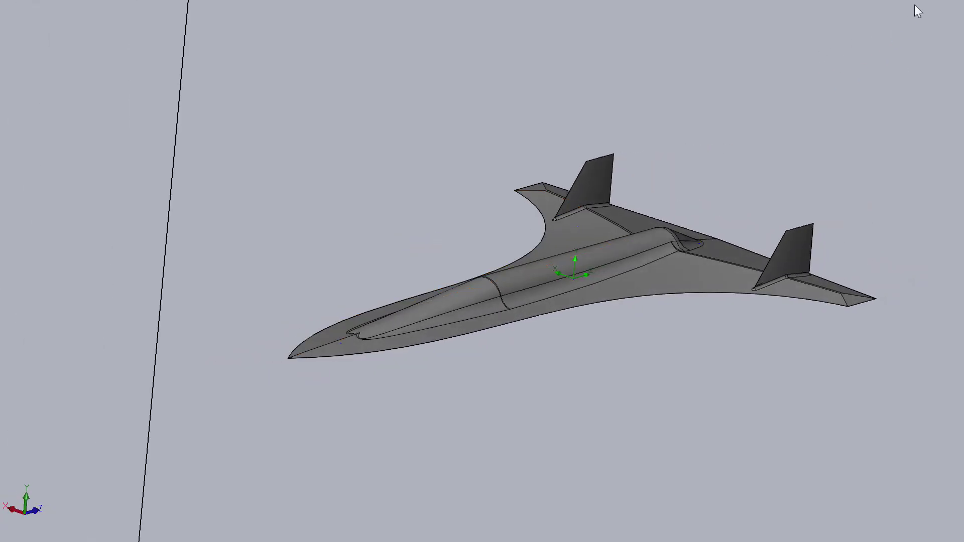